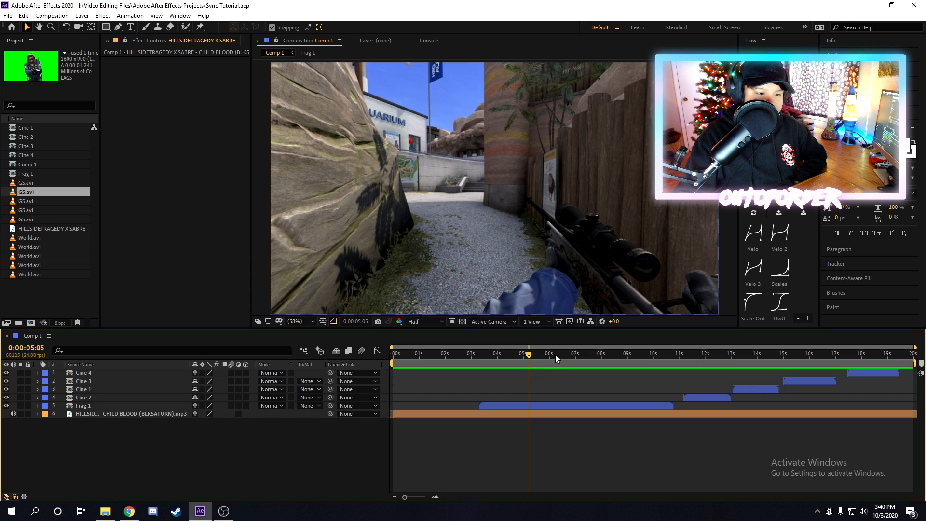
# Step: Review the edit by scrubbing through the Frag 1 clip and previewing the composition from the beginning with the song
pyautogui.moveTo(577, 355); pyautogui.dragTo(640, 366)
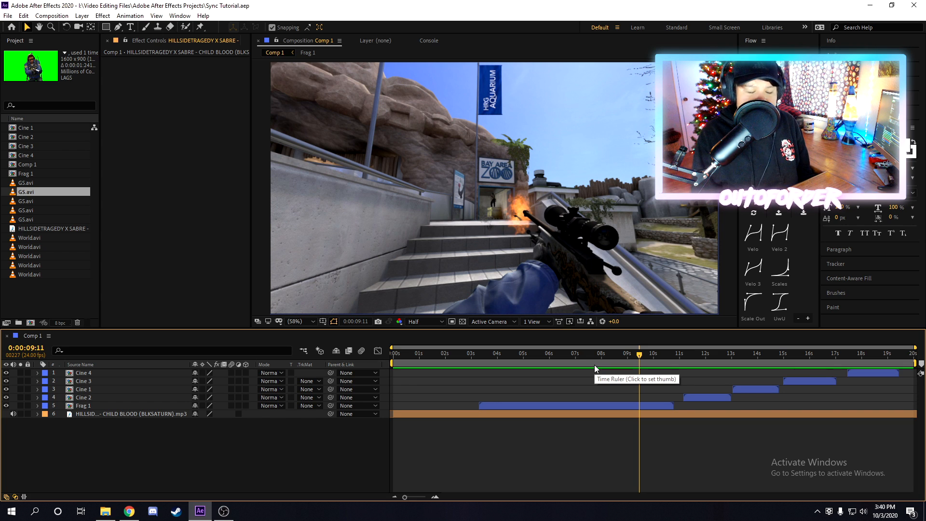
pyautogui.moveTo(595, 364); pyautogui.dragTo(384, 359)
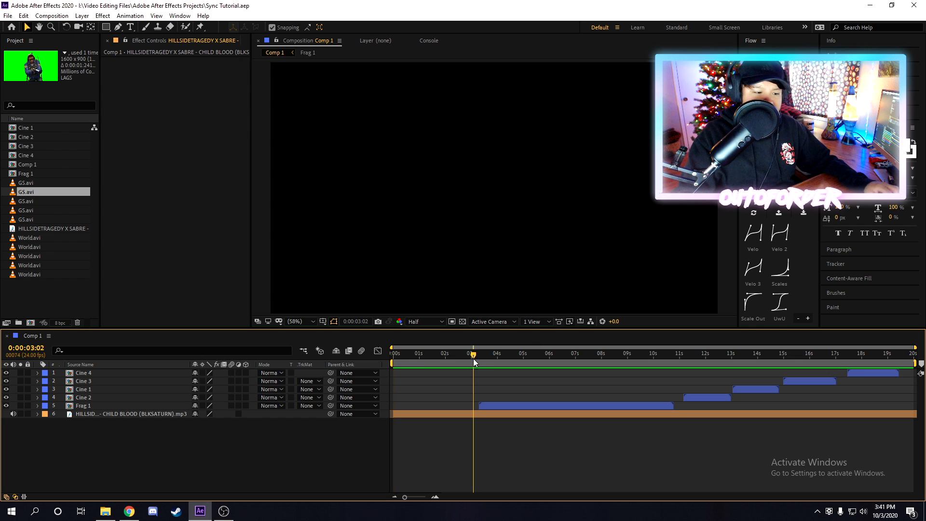
pyautogui.moveTo(475, 358); pyautogui.dragTo(490, 358)
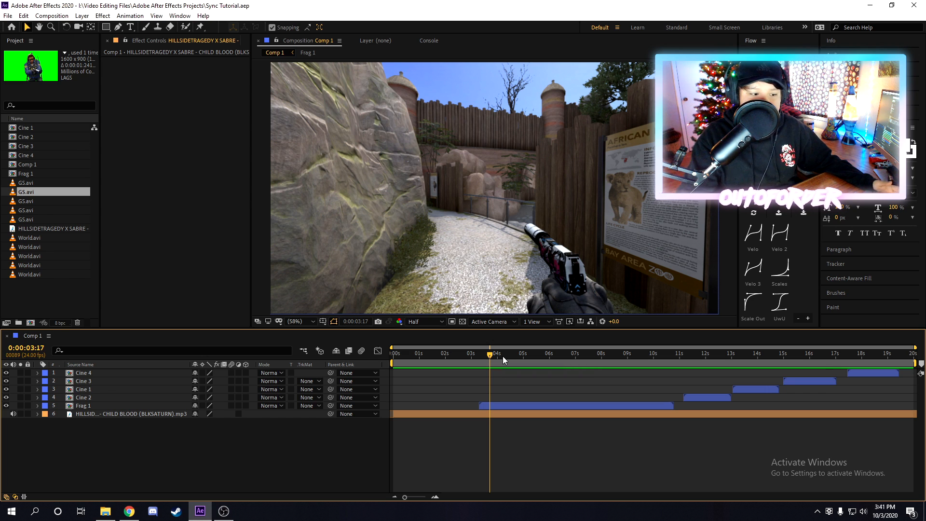
pyautogui.press('Home')
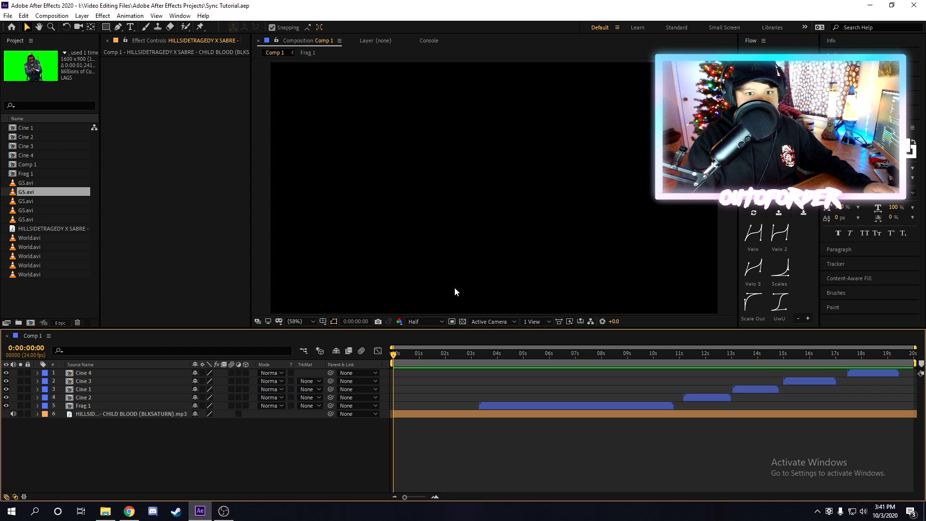
pyautogui.press('space')
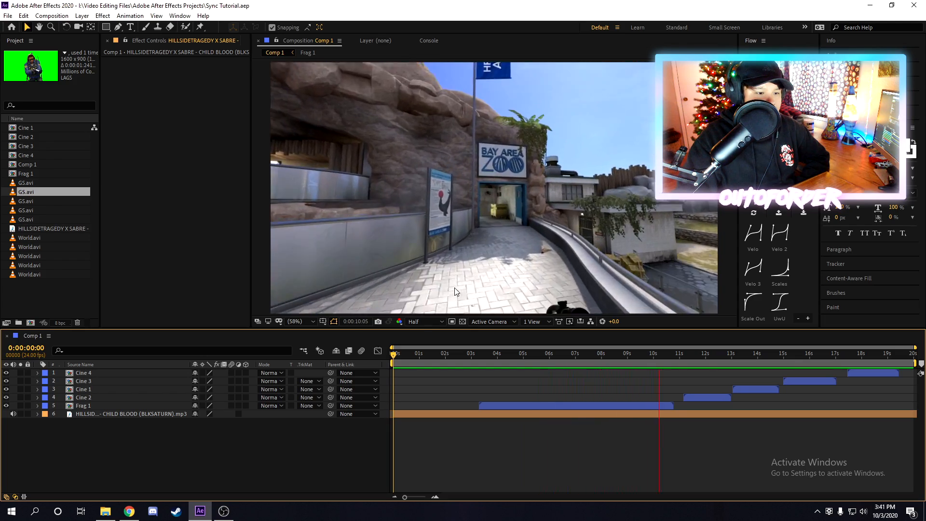
pyautogui.click(494, 355)
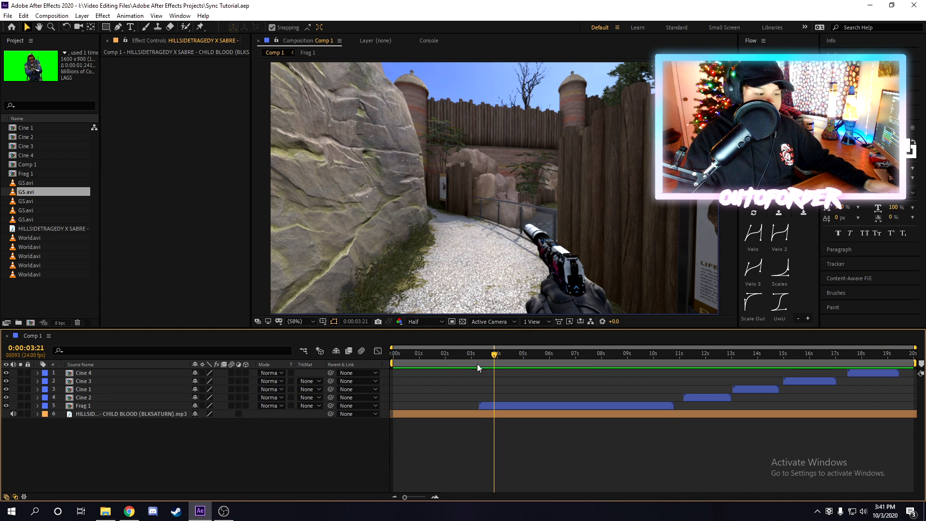
# Step: Reveal the audio waveform of the song layer in the Comp 1 timeline
pyautogui.click(510, 414)
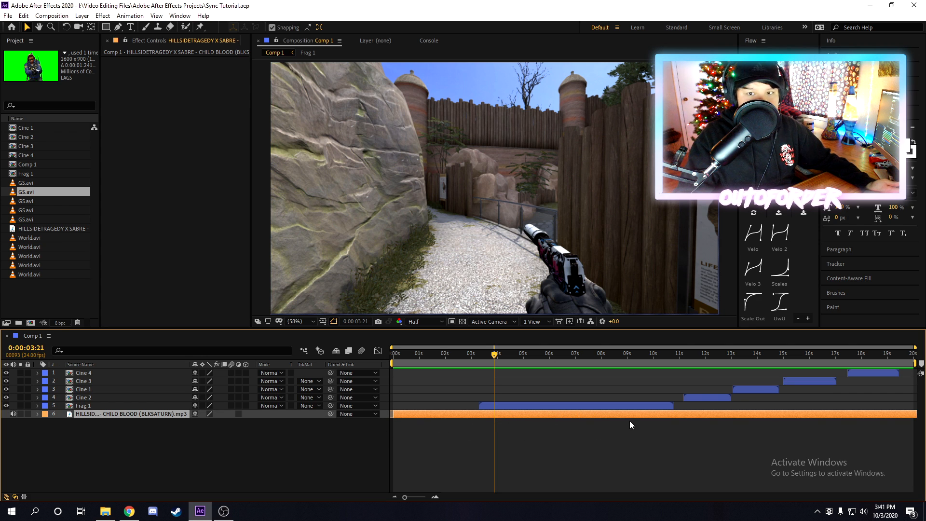
pyautogui.moveTo(475, 355); pyautogui.dragTo(493, 355)
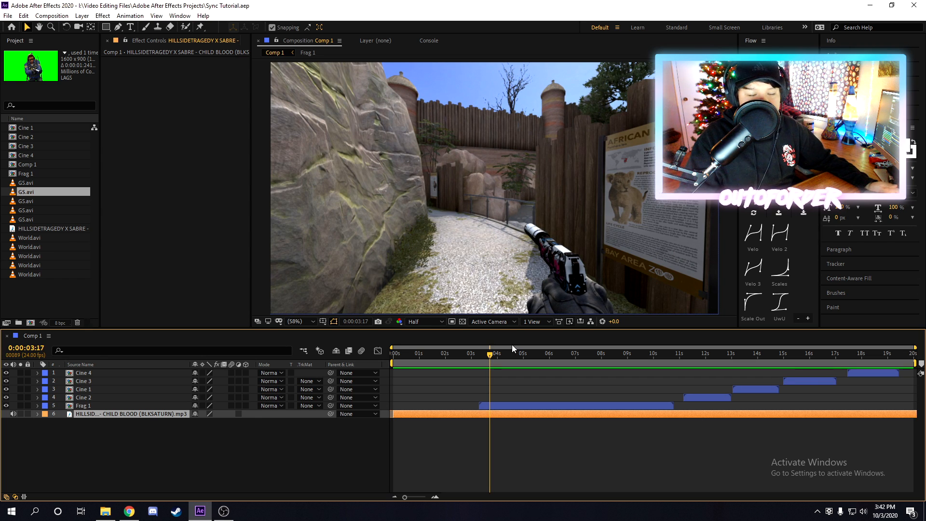
pyautogui.click(459, 430)
pyautogui.click(470, 416)
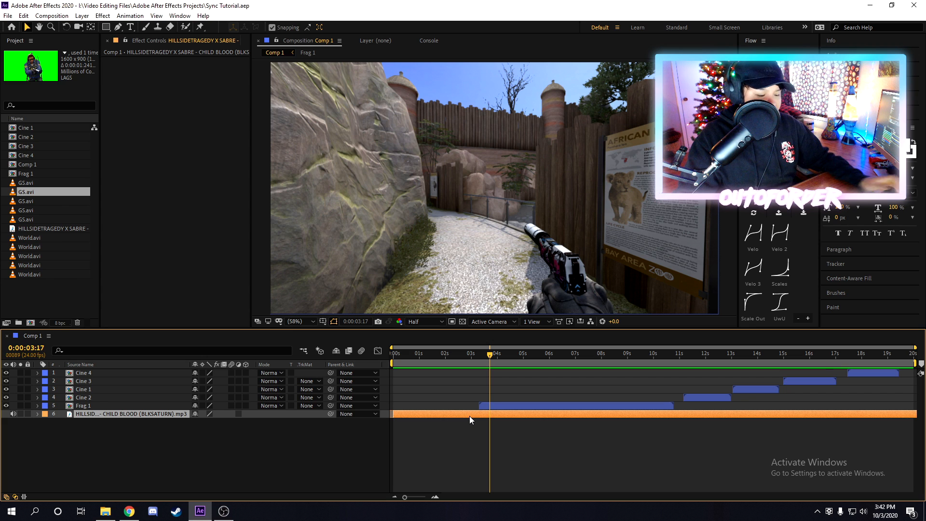
pyautogui.press('l')
pyautogui.press('l')
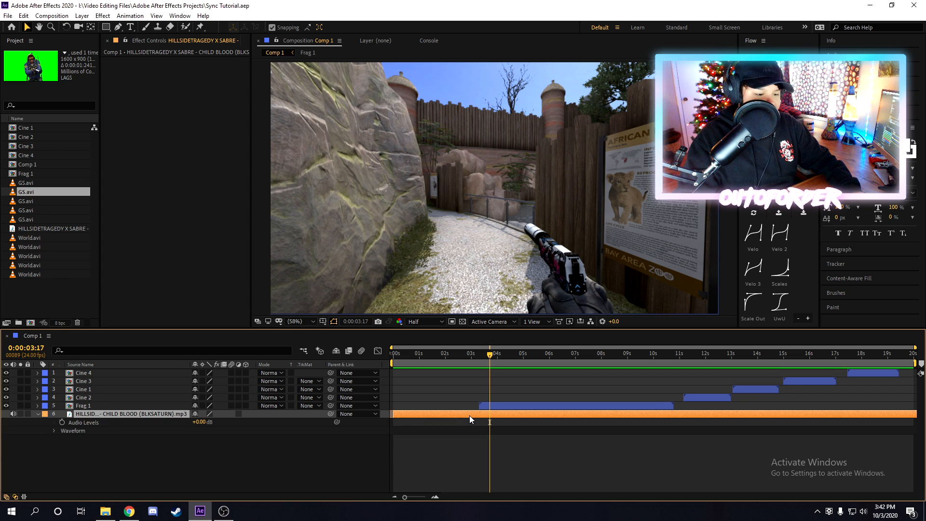
pyautogui.click(488, 465)
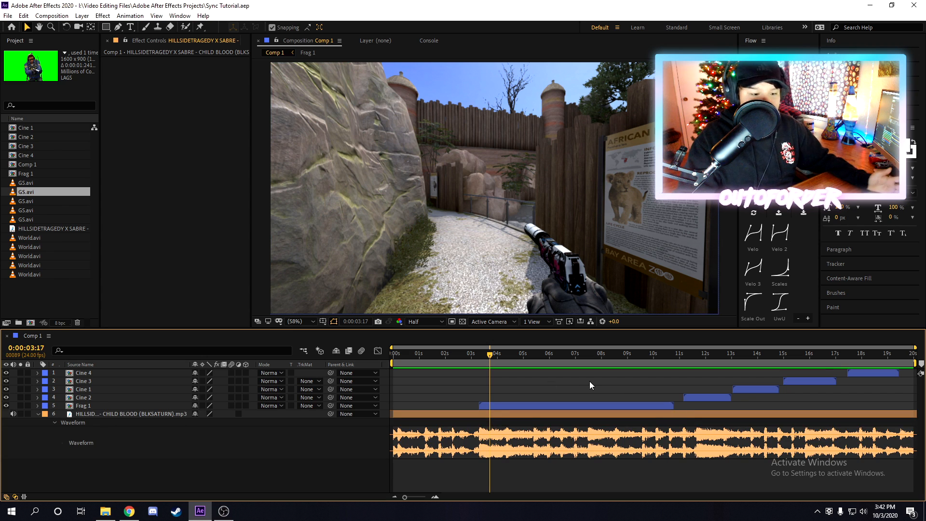
# Step: Turn off rectified audio waveforms for the Comp 1 timeline
pyautogui.rightClick(526, 417)
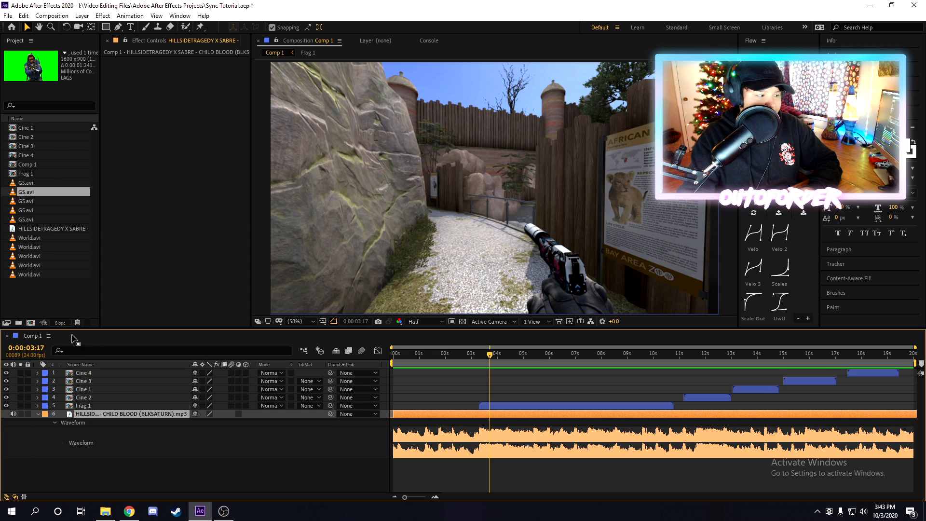
pyautogui.rightClick(36, 337)
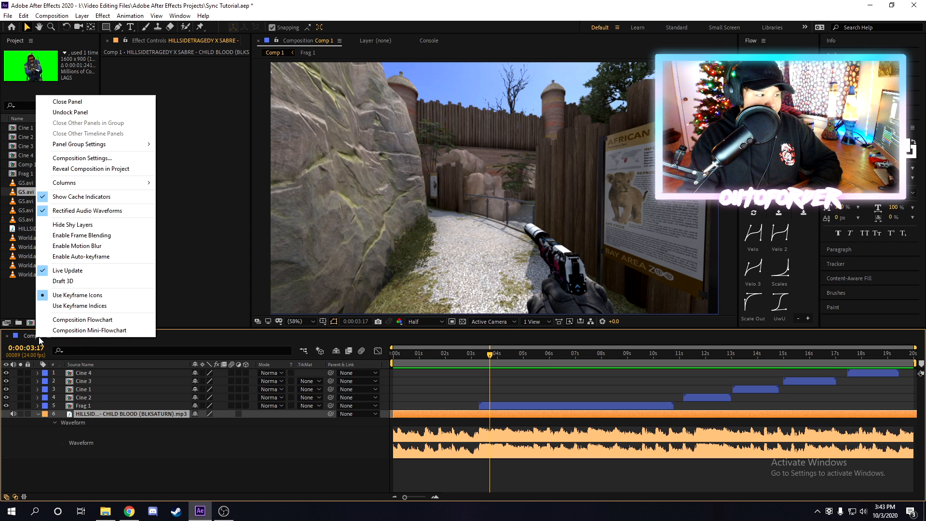
pyautogui.click(66, 212)
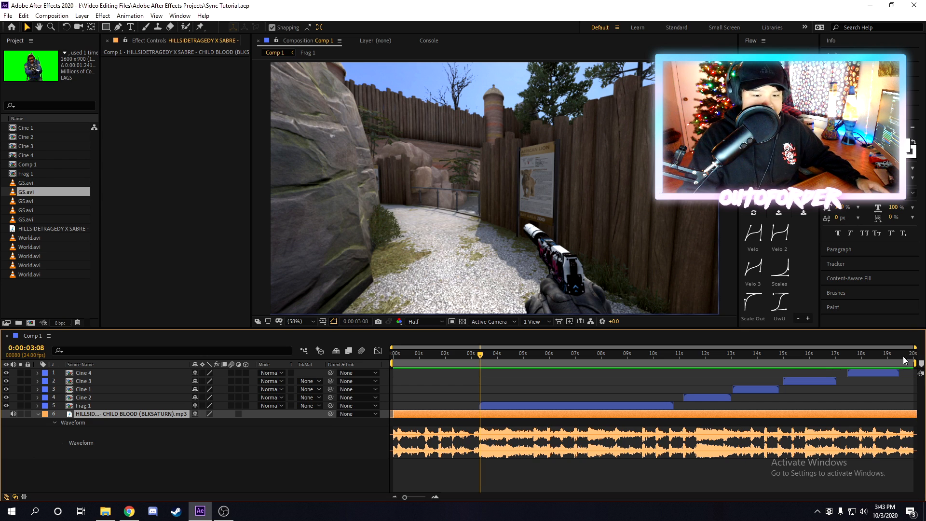
# Step: Add composition markers 1 and 2 on the song's beats at 0:00:03:08 and 0:00:04:09
pyautogui.moveTo(920, 365); pyautogui.dragTo(491, 363)
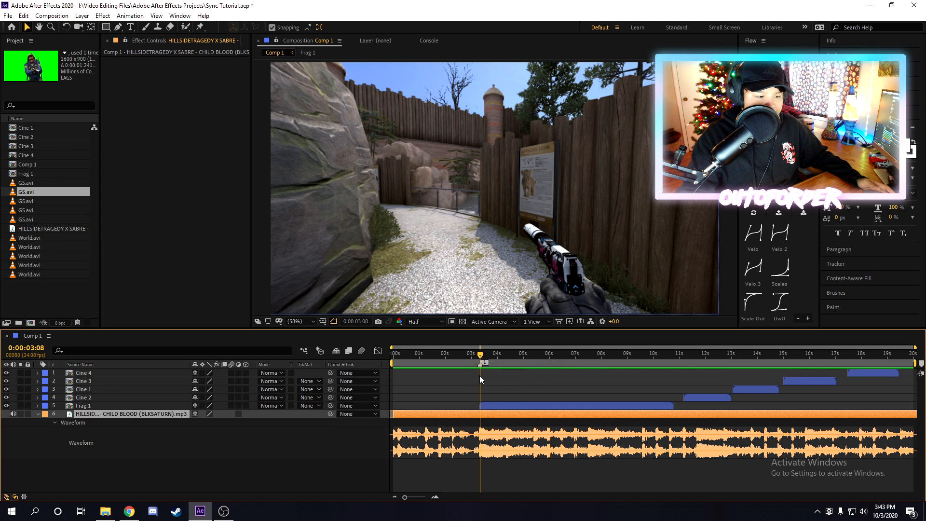
pyautogui.click(505, 353)
pyautogui.moveTo(505, 353); pyautogui.dragTo(508, 351)
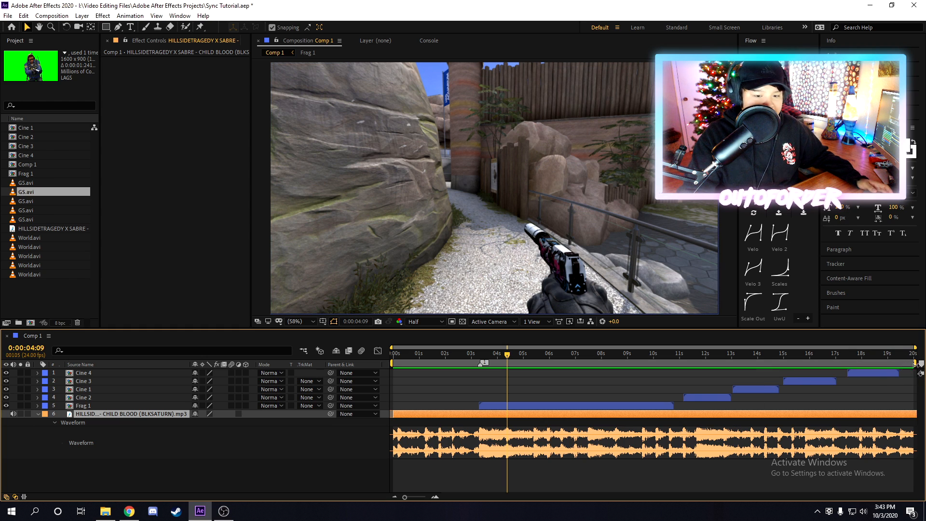
pyautogui.moveTo(888, 371); pyautogui.dragTo(507, 375)
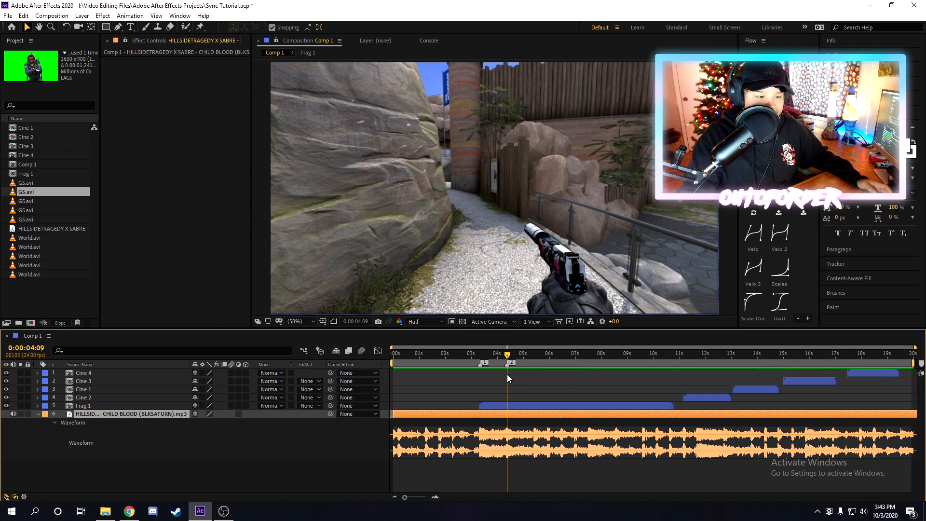
# Step: Continue marking the song's beats with composition markers 3 to 22, placing marker 4 at 0:00:05:23
pyautogui.click(535, 351)
pyautogui.moveTo(921, 363); pyautogui.dragTo(538, 362)
pyautogui.click(549, 351)
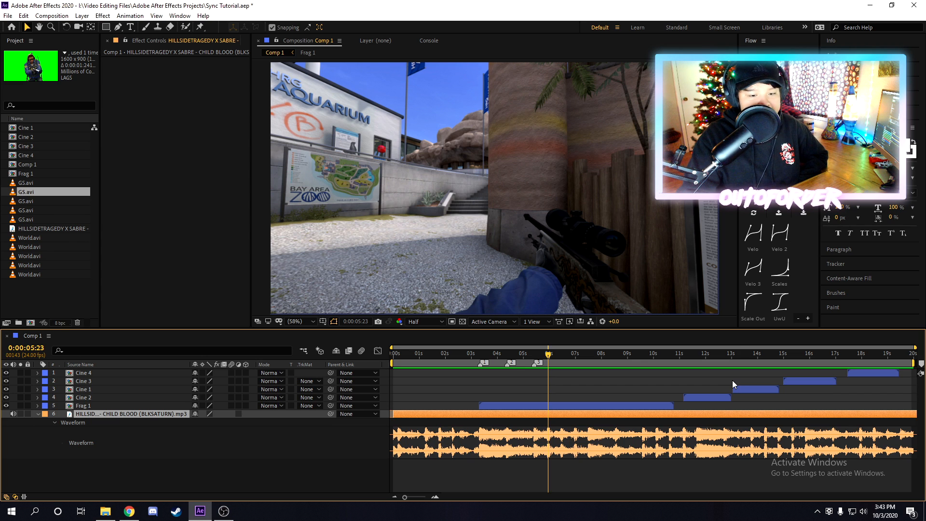
pyautogui.moveTo(922, 365); pyautogui.dragTo(545, 395)
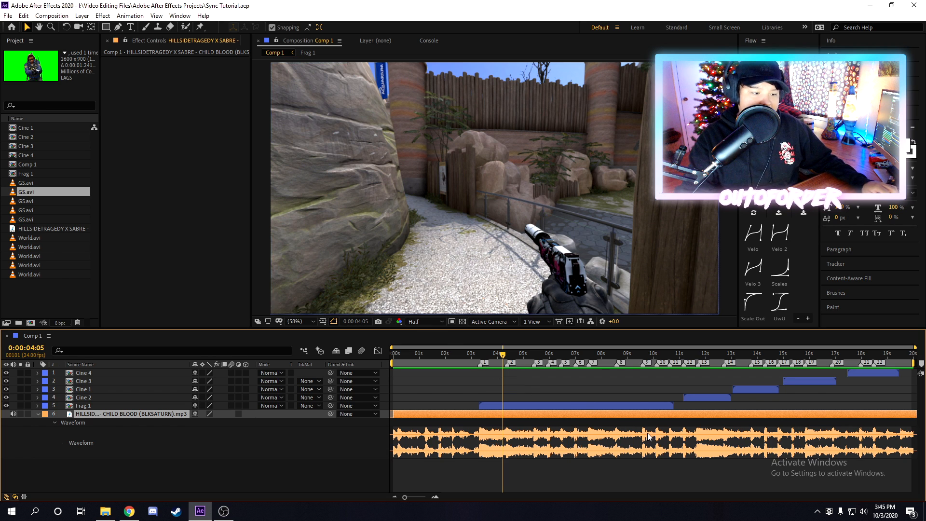
pyautogui.doubleClick(511, 366)
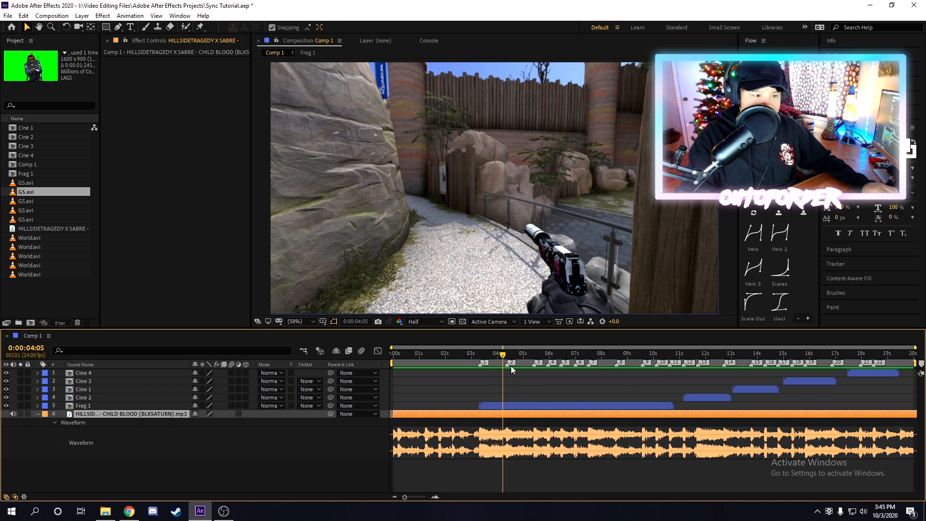
pyautogui.doubleClick(507, 363)
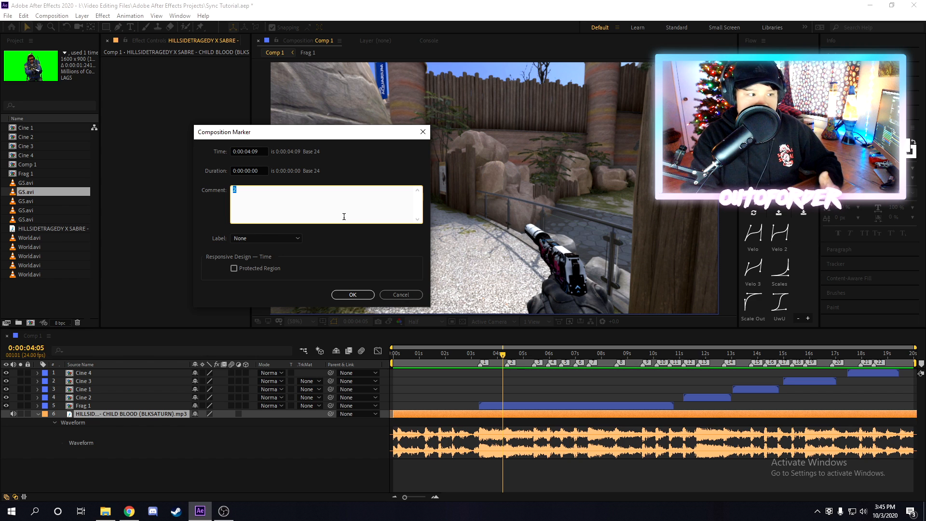
pyautogui.write('Spinny t')
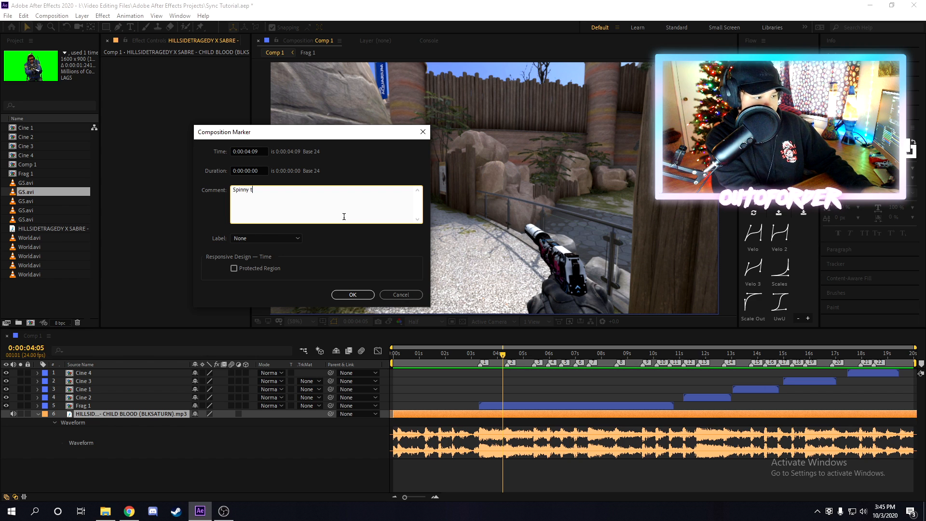
pyautogui.click(412, 297)
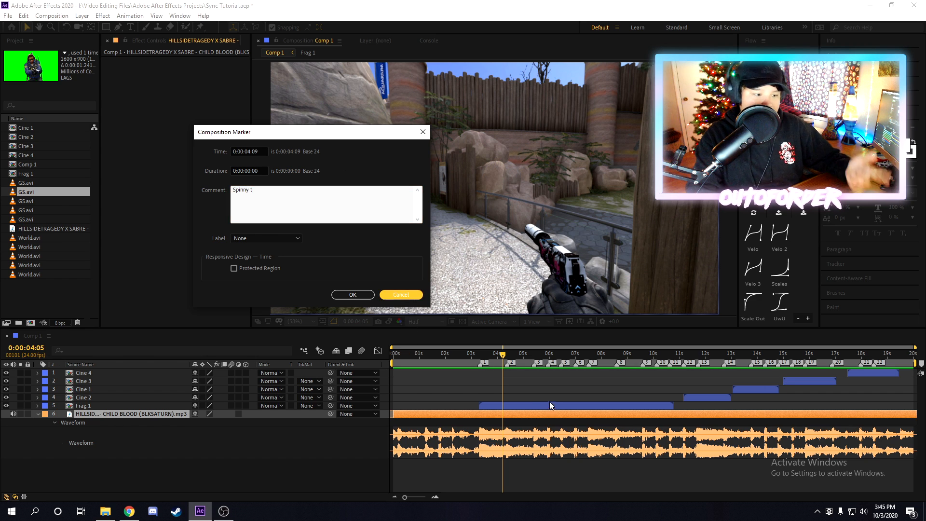
pyautogui.click(401, 296)
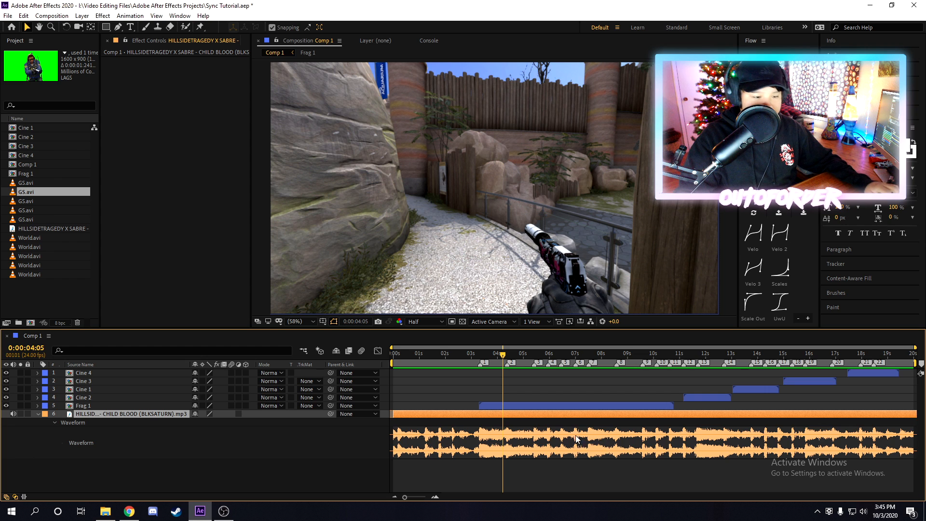
# Step: Save the project and split the Frag 1 layer at 0:00:07:07 and at the gunshot at 0:00:09:11
pyautogui.click(500, 366)
pyautogui.hotkey('ctrl', 's')
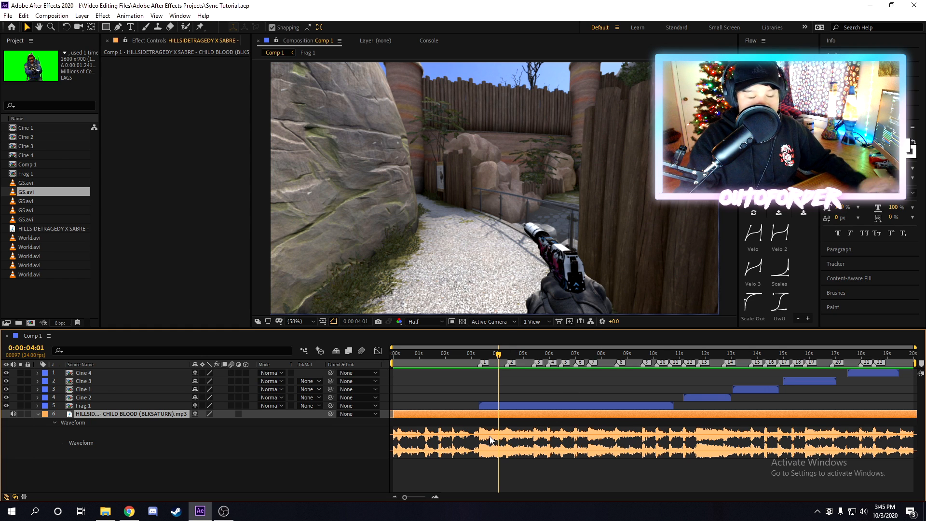
pyautogui.moveTo(504, 355); pyautogui.dragTo(583, 372)
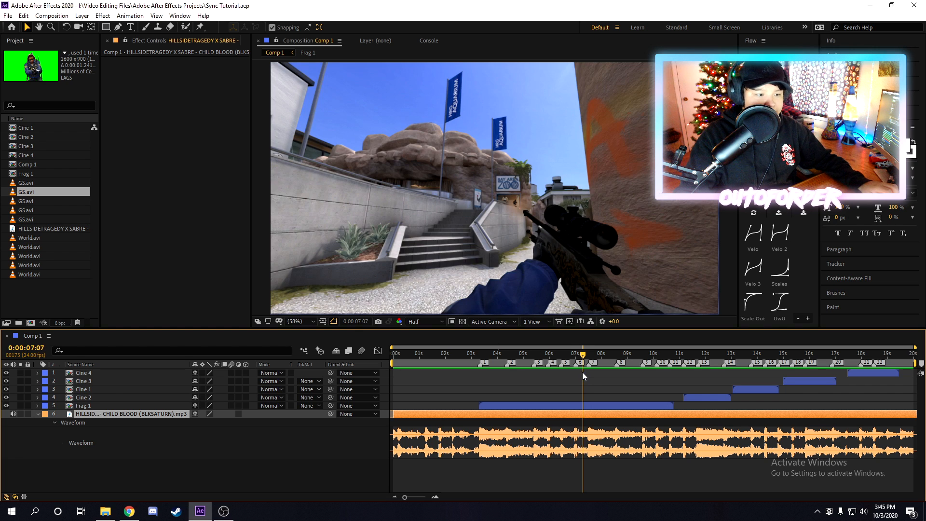
pyautogui.click(612, 407)
pyautogui.hotkey('ctrl', 'shift', 'd')
pyautogui.moveTo(592, 356); pyautogui.dragTo(640, 362)
pyautogui.hotkey('ctrl', 'shift', 'd')
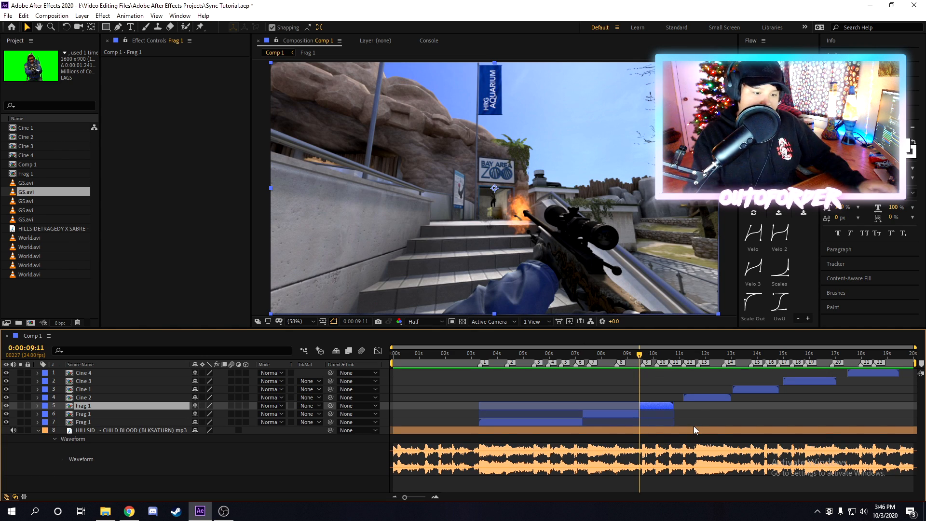
# Step: Check the clip around markers 1 and 2, and slide the middle Frag 1 segment about 0.8 seconds later
pyautogui.click(502, 356)
pyautogui.moveTo(502, 358); pyautogui.dragTo(482, 358)
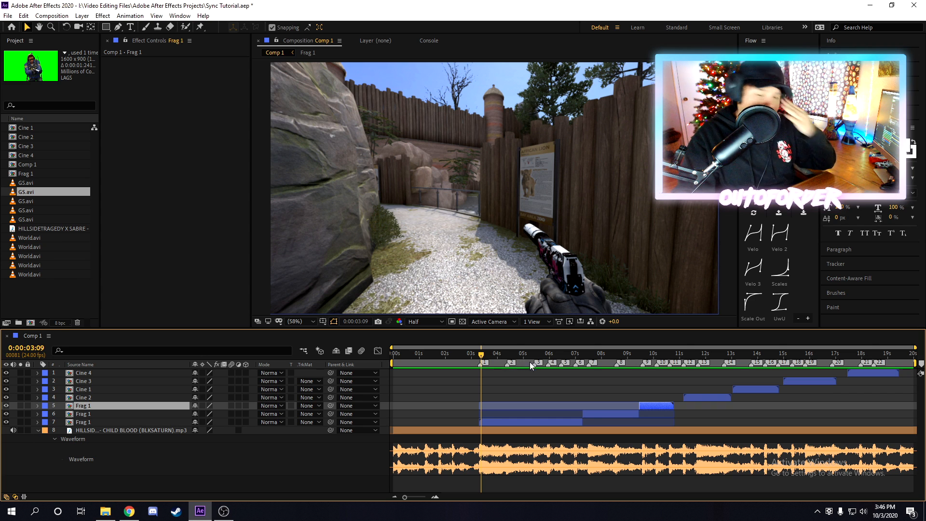
pyautogui.click(507, 355)
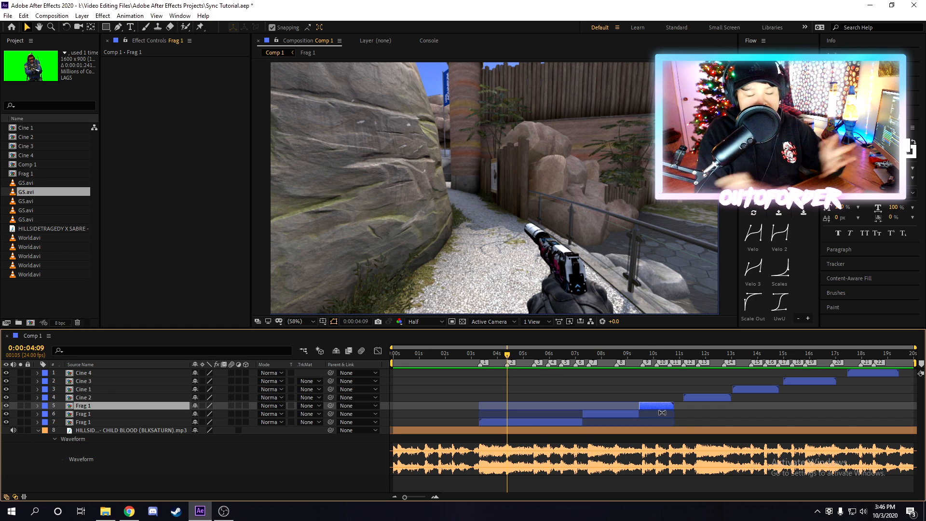
pyautogui.moveTo(615, 411); pyautogui.dragTo(637, 413)
# Step: Split the first Frag 1 segment at 0:00:04:15 and delete the part before the cut
pyautogui.click(468, 356)
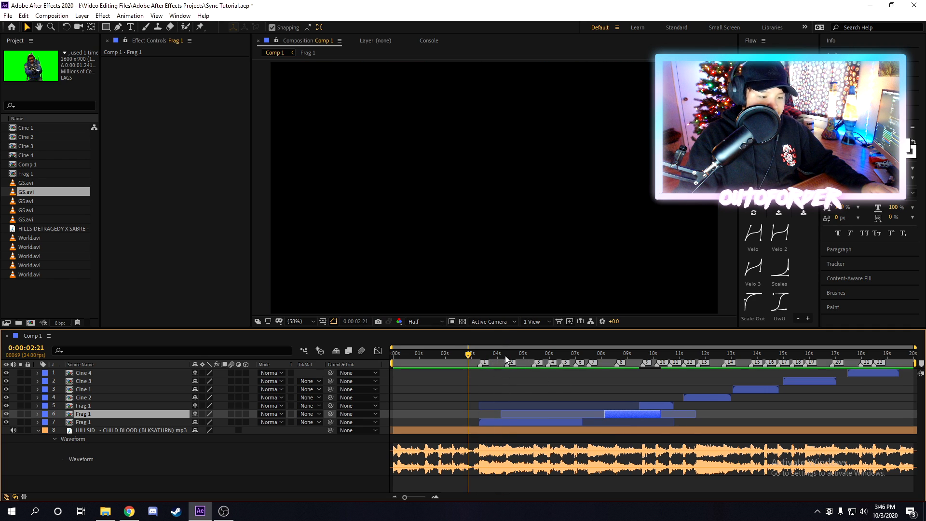
pyautogui.click(473, 357)
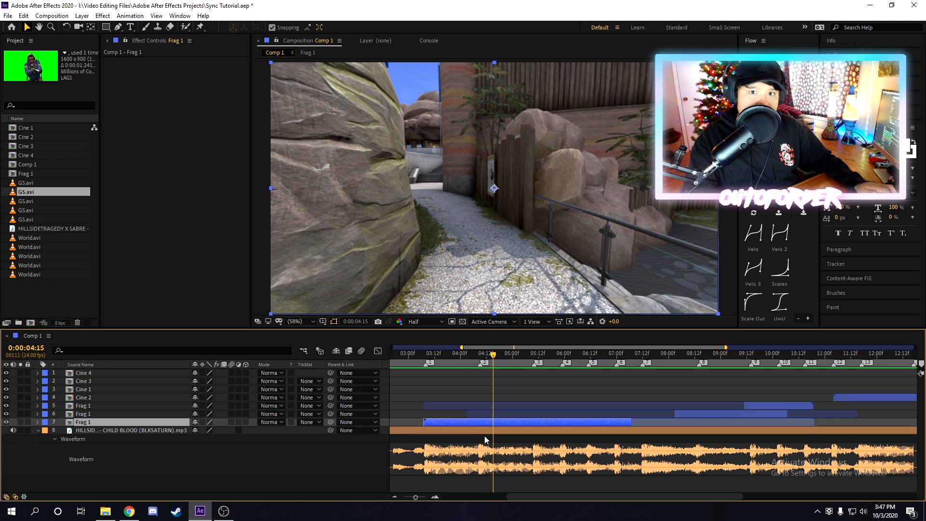
pyautogui.hotkey('ctrl', 'shift', 'd')
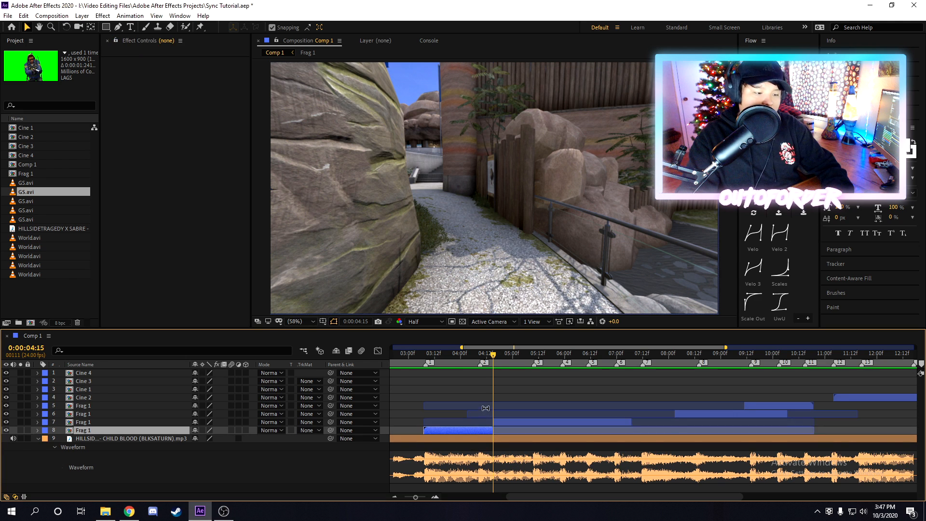
pyautogui.press('Delete')
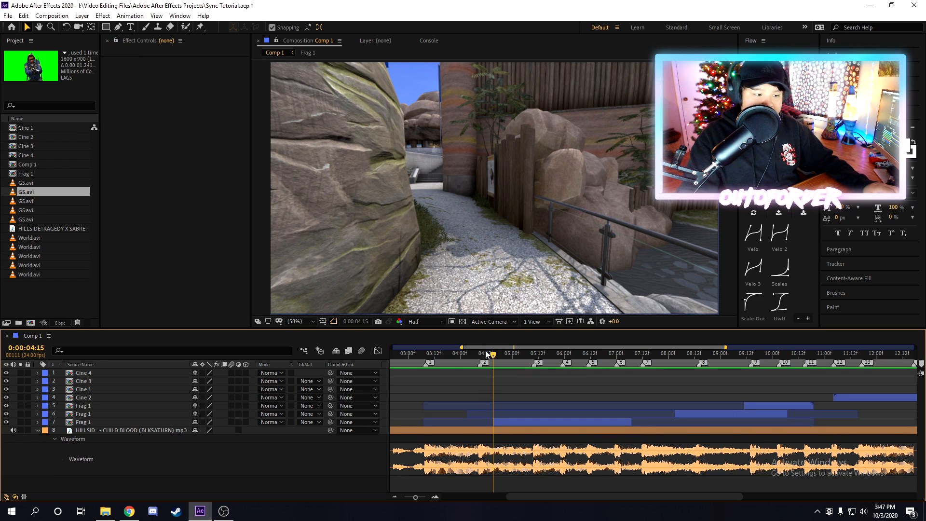
# Step: Split the earliest remaining Frag 1 segment at marker 3, at 0:00:05:10
pyautogui.press('space')
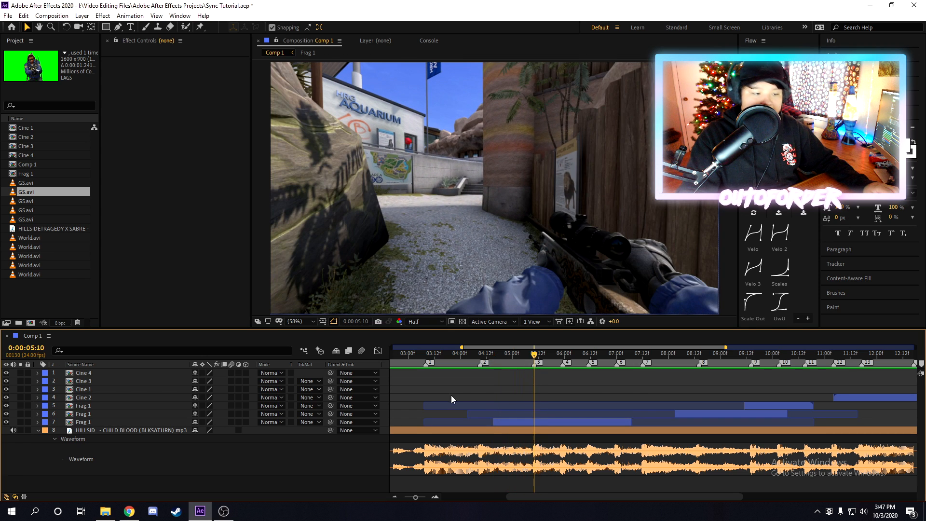
pyautogui.click(564, 423)
pyautogui.click(581, 419)
pyautogui.hotkey('ctrl', 'shift', 'd')
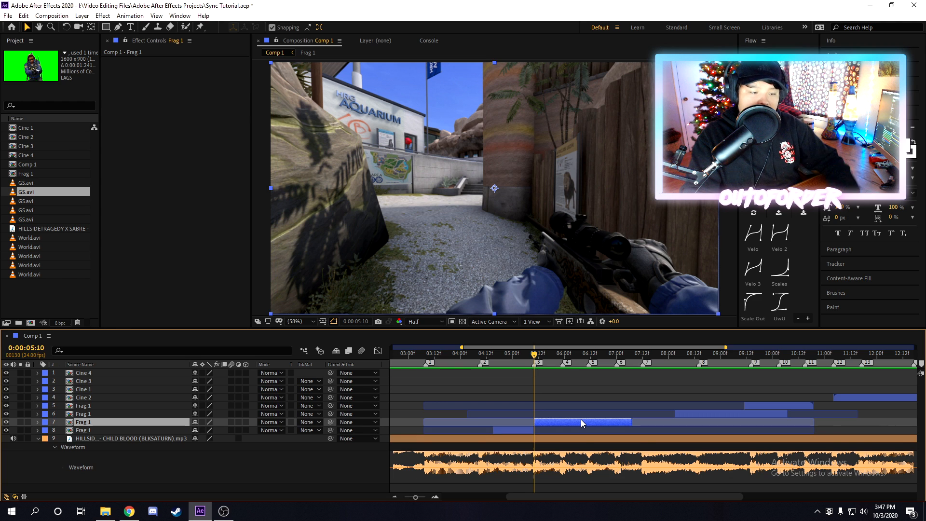
# Step: Delete the part of the Frag 1 clip after the cut at marker 3
pyautogui.press('Delete')
pyautogui.hscroll(-4, 583, 386)
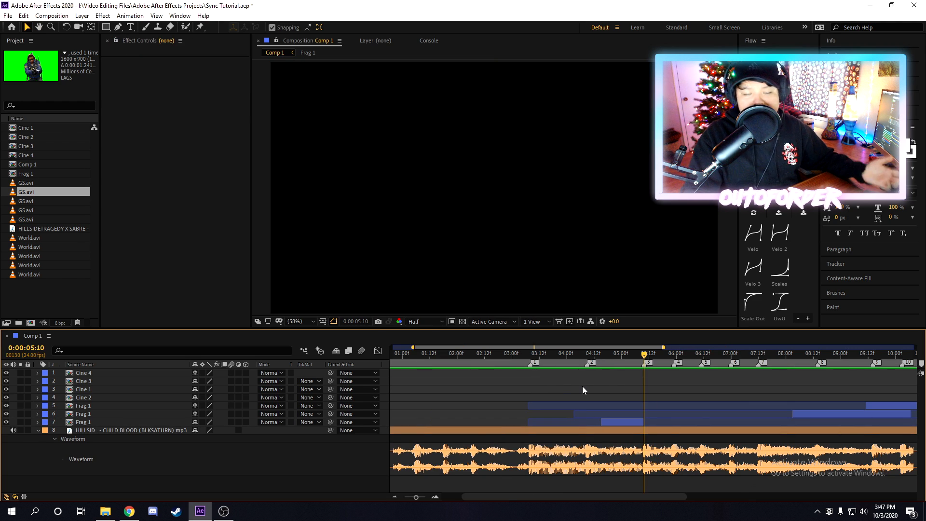
pyautogui.hscroll(3, 609, 392)
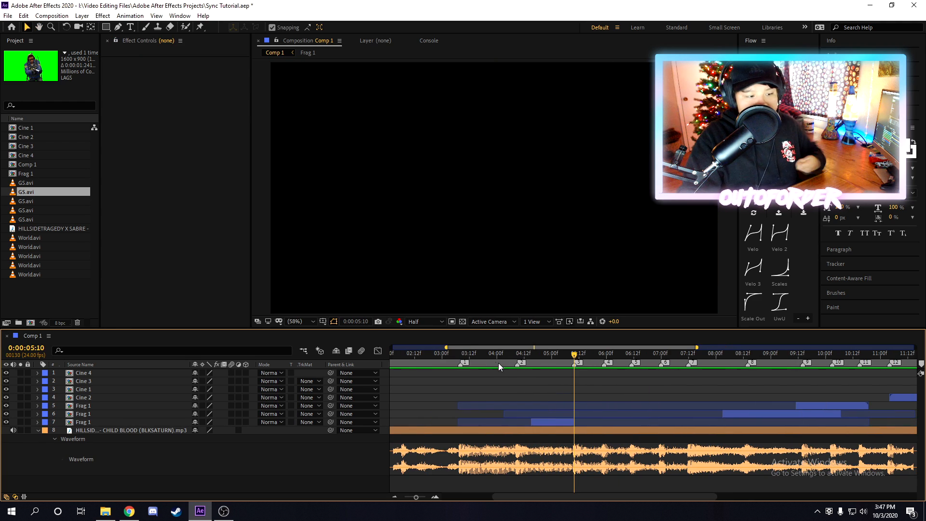
pyautogui.moveTo(470, 355); pyautogui.dragTo(484, 371)
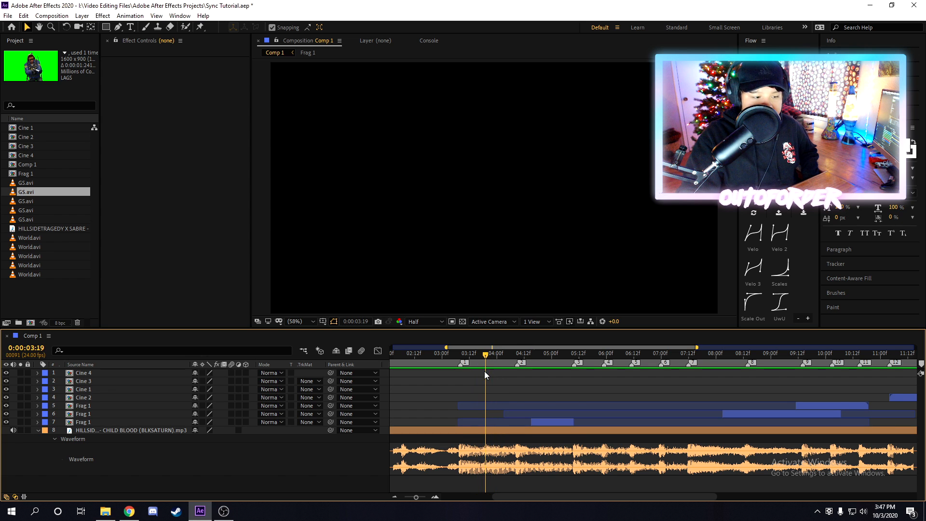
# Step: Slide the middle Frag 1 segment earlier so that it starts at marker 5, at 0:00:06:11
pyautogui.moveTo(545, 356); pyautogui.dragTo(645, 366)
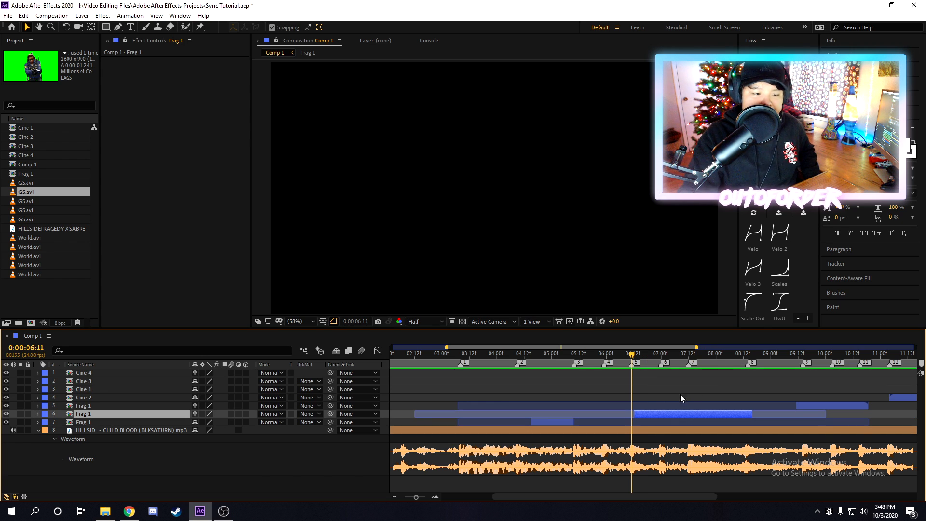
pyautogui.moveTo(672, 415); pyautogui.dragTo(656, 414)
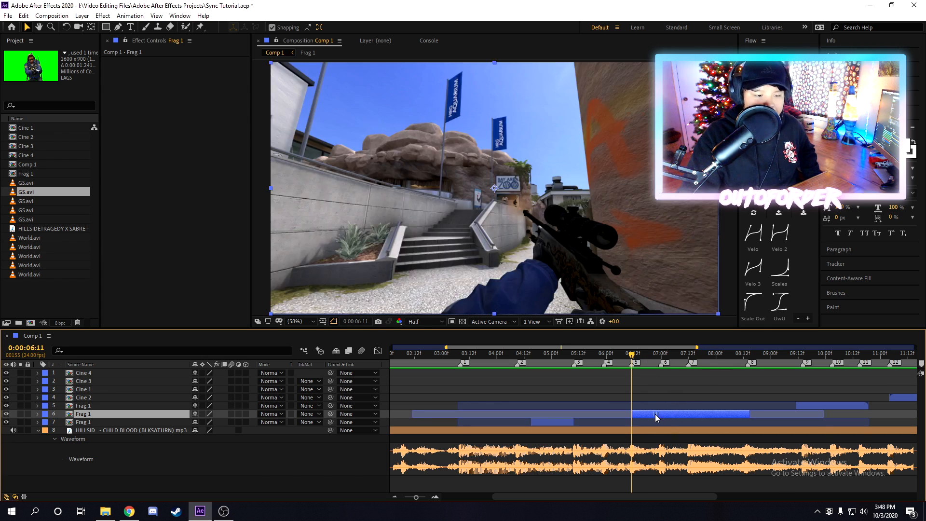
pyautogui.moveTo(634, 356)
pyautogui.mouseDown()
pyautogui.moveTo(646, 356)
pyautogui.moveTo(632, 356)
pyautogui.mouseUp()
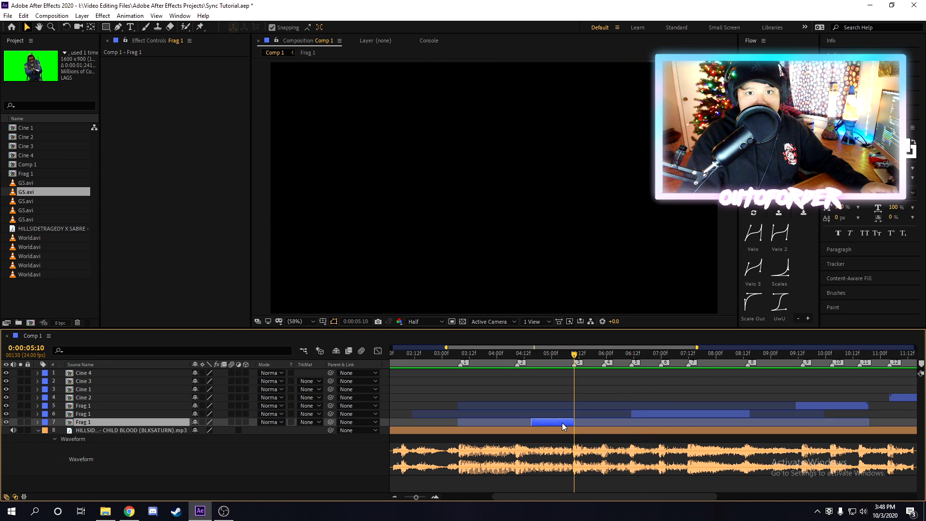
# Step: Slide the earliest Frag 1 segment to about marker 3, split it at marker 4 (0:00:05:23) and delete the part after the cut
pyautogui.moveTo(563, 423); pyautogui.dragTo(604, 420)
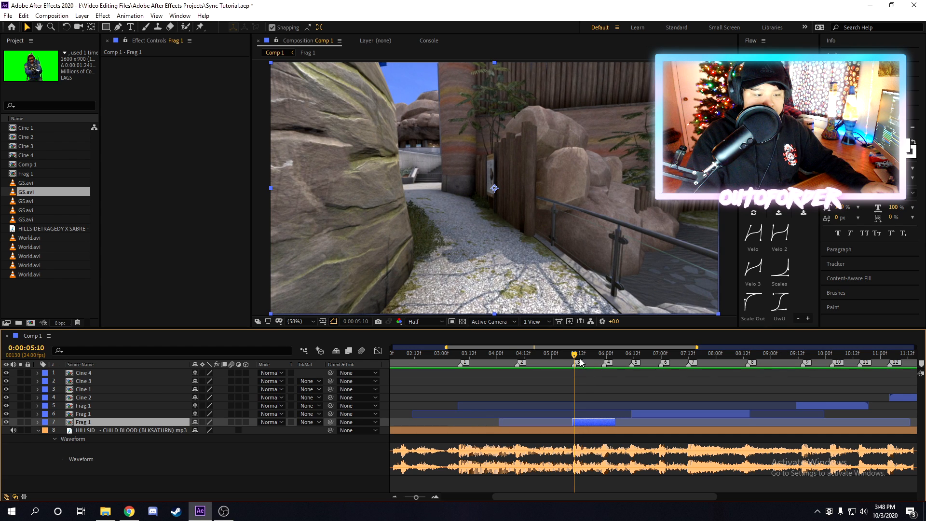
pyautogui.press('space')
pyautogui.press('space')
pyautogui.hotkey('ctrl', 'shift', 'd')
pyautogui.press('Delete')
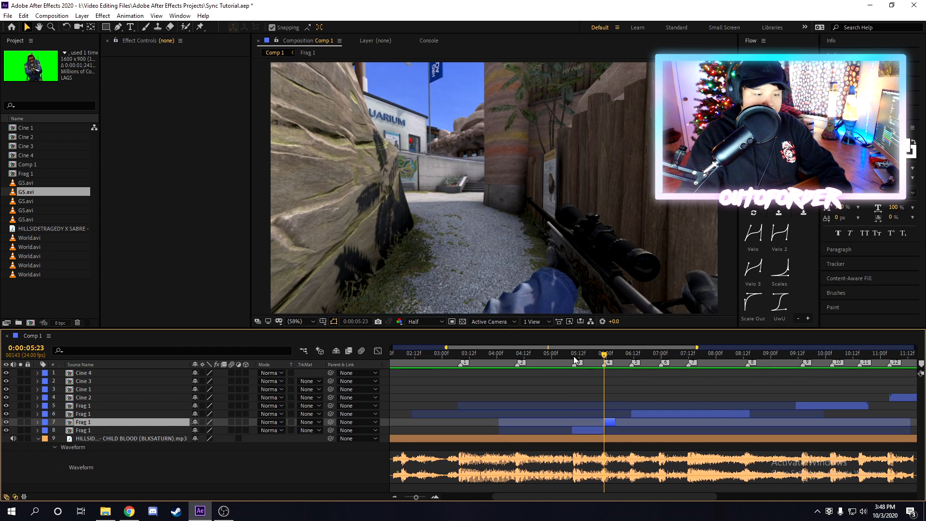
# Step: Split the same Frag 1 segment at marker 3, at 0:00:05:10, and delete the sliver before the cut
pyautogui.click(575, 357)
pyautogui.click(584, 423)
pyautogui.hotkey('ctrl', 'shift', 'd')
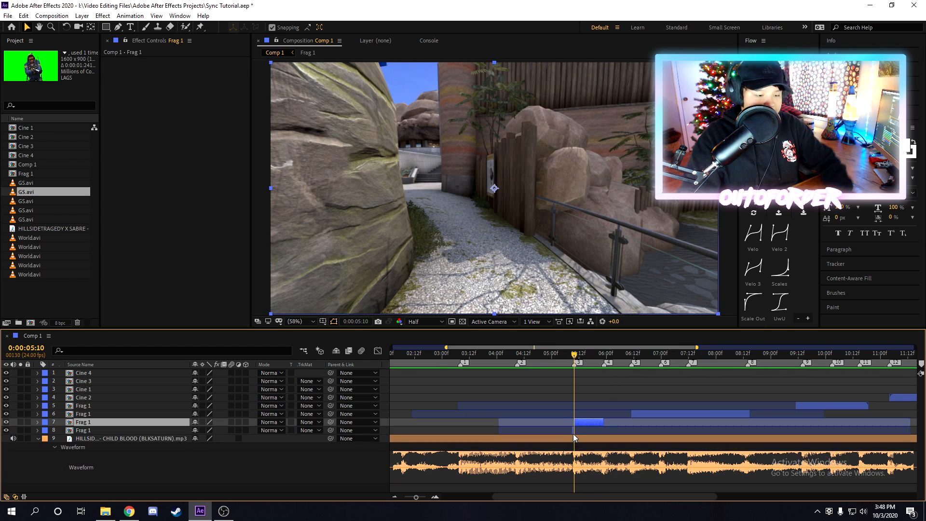
pyautogui.click(573, 431)
pyautogui.press('Delete')
pyautogui.click(593, 357)
pyautogui.moveTo(599, 360); pyautogui.dragTo(617, 372)
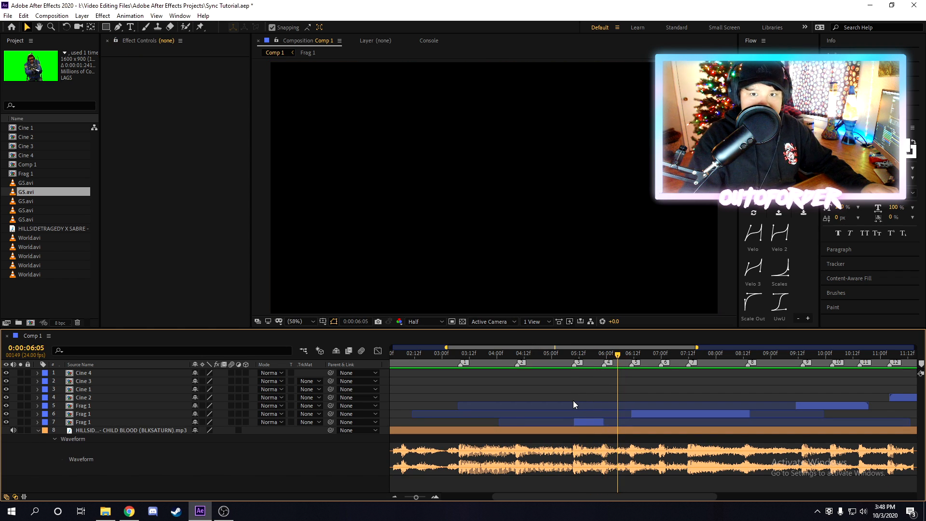
# Step: Extend the start of the middle Frag 1 segment back to marker 4, at 0:00:05:23
pyautogui.scroll(1, 695, 405)
pyautogui.click(507, 354)
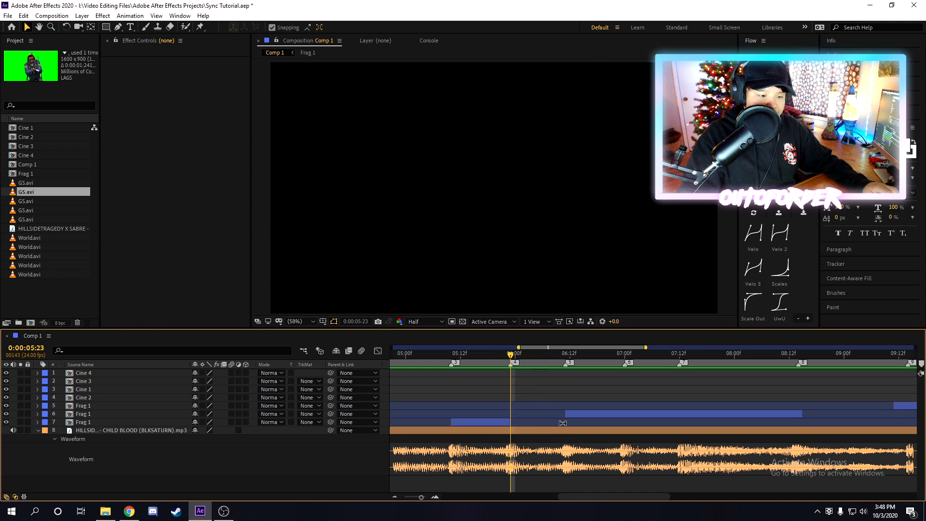
pyautogui.moveTo(568, 413); pyautogui.dragTo(510, 415)
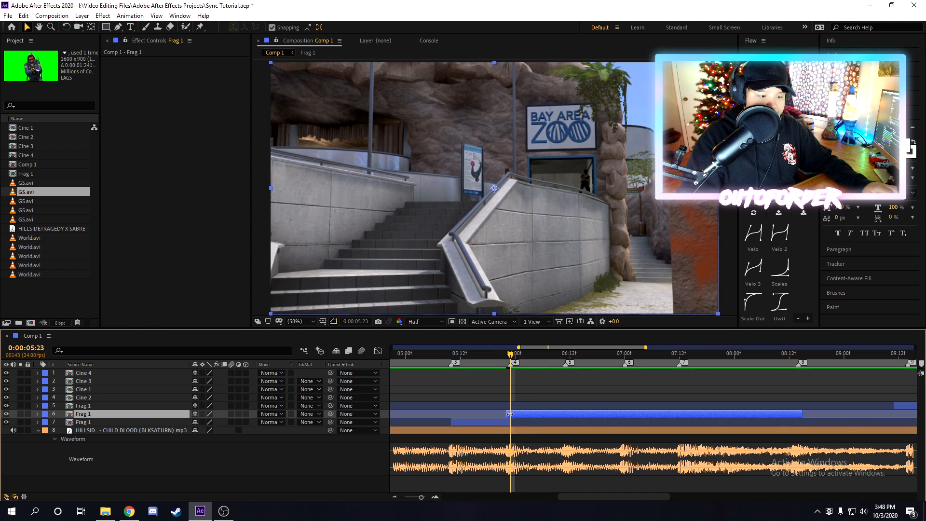
# Step: Split the middle Frag 1 segment at marker 5, at 0:00:06:11, and delete the part after the cut
pyautogui.click(566, 357)
pyautogui.hotkey('ctrl', 'shift', 'd')
pyautogui.press('Delete')
# Step: Undo the deletion of the Frag 1 part after marker 5, keeping the split
pyautogui.moveTo(529, 356)
pyautogui.mouseDown()
pyautogui.moveTo(526, 363)
pyautogui.moveTo(538, 362)
pyautogui.mouseUp()
pyautogui.click(556, 414)
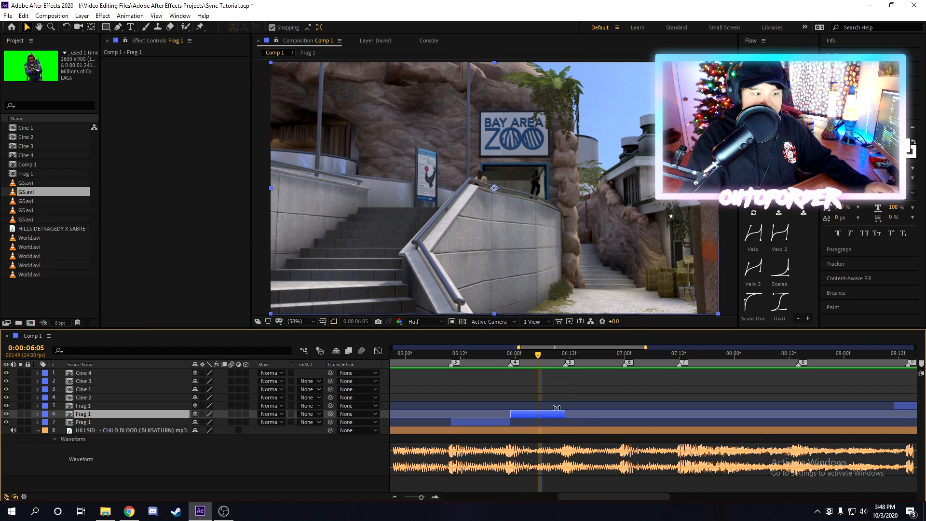
pyautogui.hotkey('ctrl', 'z')
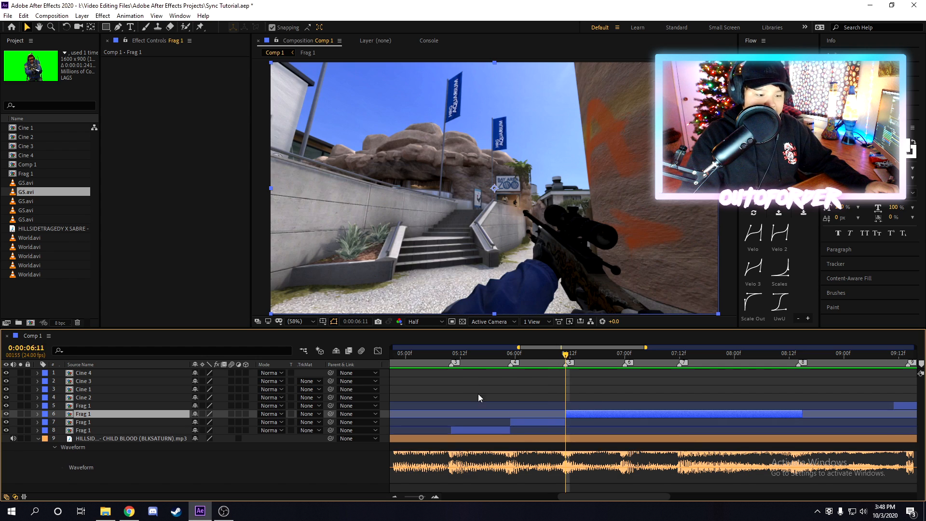
pyautogui.click(534, 353)
pyautogui.scroll(-1, 584, 455)
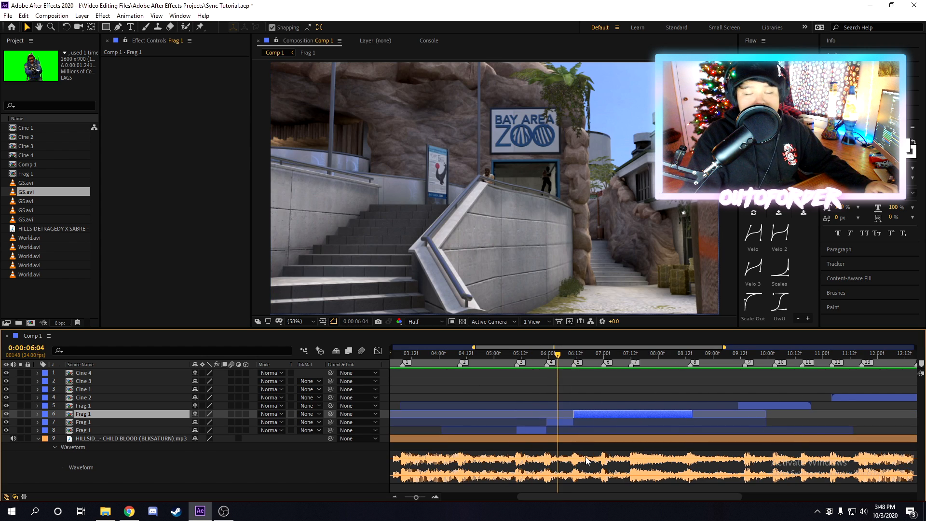
# Step: Save the project and play the arranged clips against the song from 0:00:02:08
pyautogui.hotkey('ctrl', 's')
pyautogui.moveTo(559, 362); pyautogui.dragTo(489, 365)
pyautogui.press('7')
pyautogui.press('-')
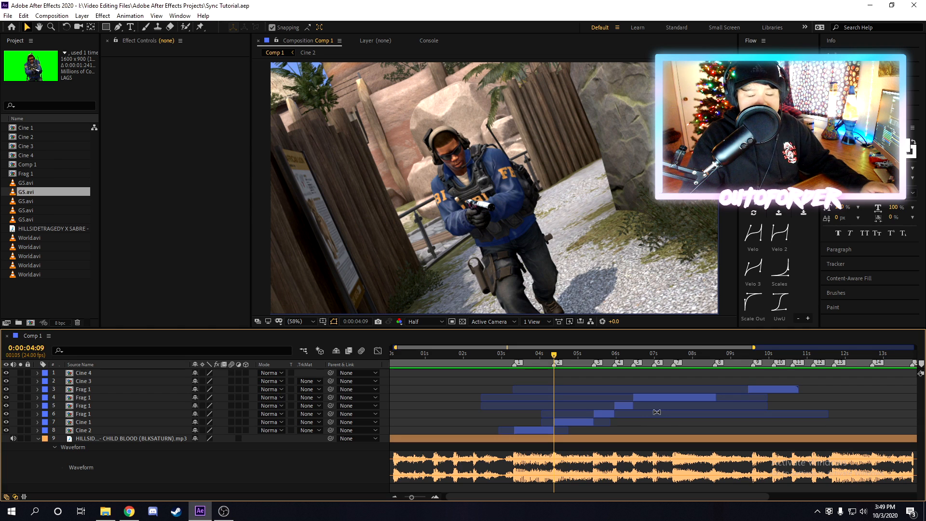
pyautogui.click(476, 356)
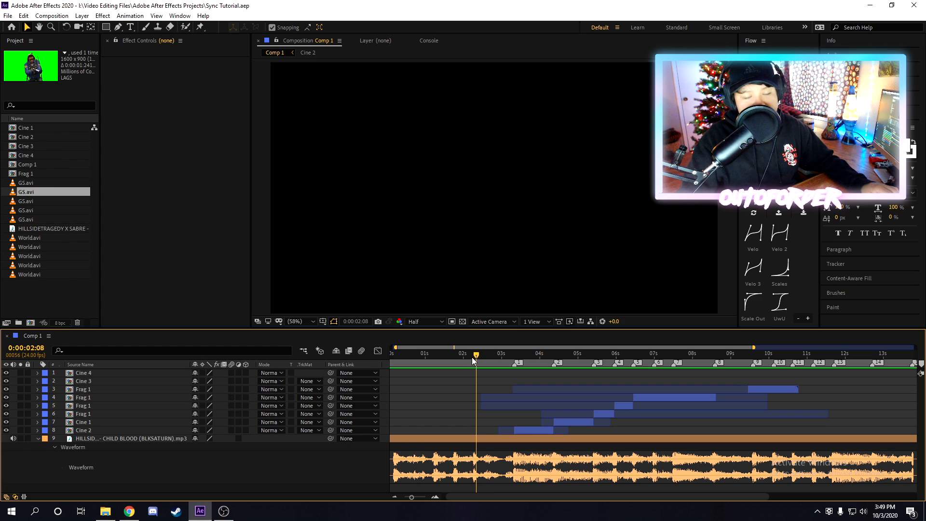
pyautogui.press('space')
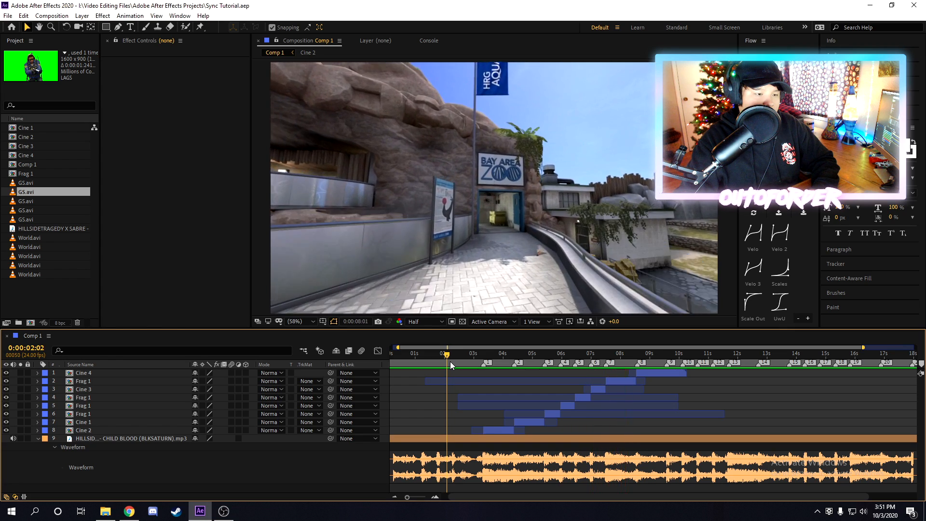
pyautogui.click(640, 355)
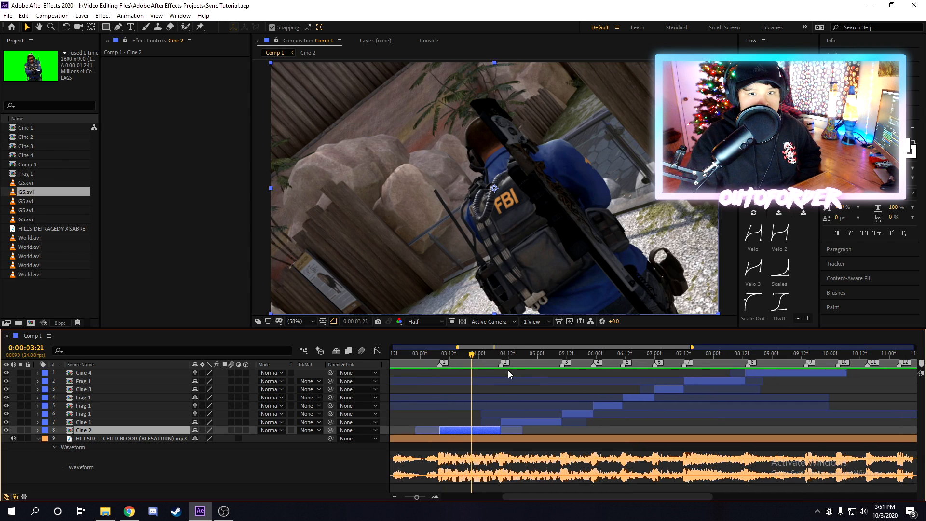
# Step: Check the middle of the Cine 2 clip and enable time remapping on that layer
pyautogui.moveTo(495, 353); pyautogui.dragTo(469, 368)
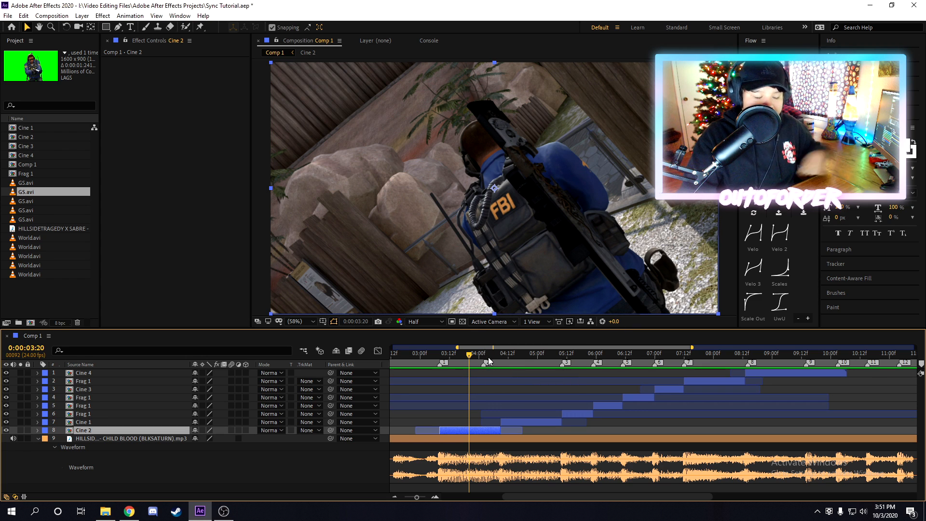
pyautogui.moveTo(482, 357); pyautogui.dragTo(465, 357)
pyautogui.moveTo(501, 430); pyautogui.dragTo(421, 424)
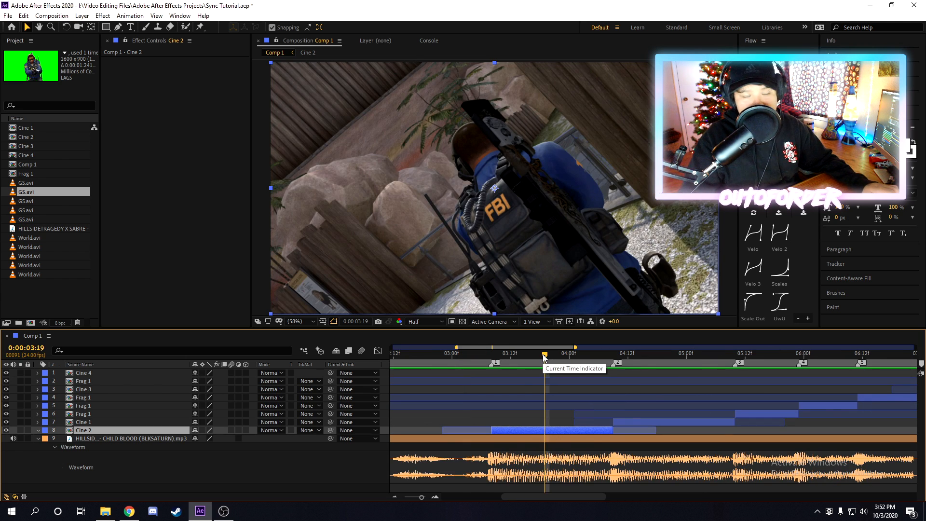
pyautogui.hotkey('ctrl', 'alt', 't')
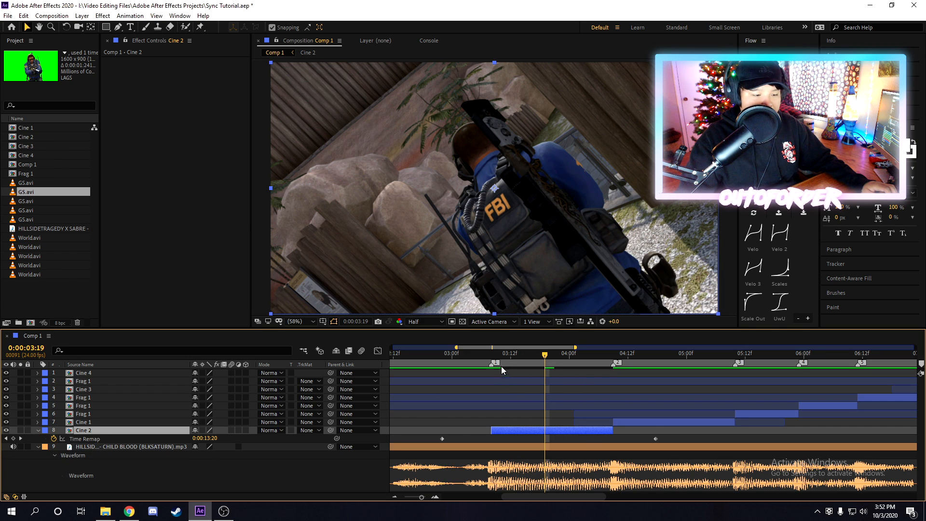
# Step: Add Time Remap keyframes to Cine 2 at marker 1 (0:00:03:08), at marker 2 (0:00:04:09) and midway at 0:00:03:20
pyautogui.click(491, 355)
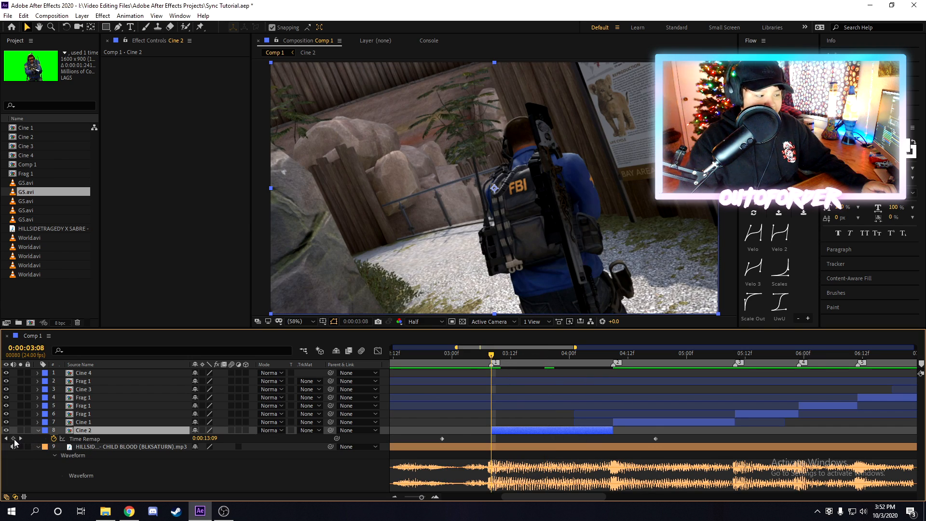
pyautogui.click(13, 439)
pyautogui.click(609, 357)
pyautogui.click(613, 359)
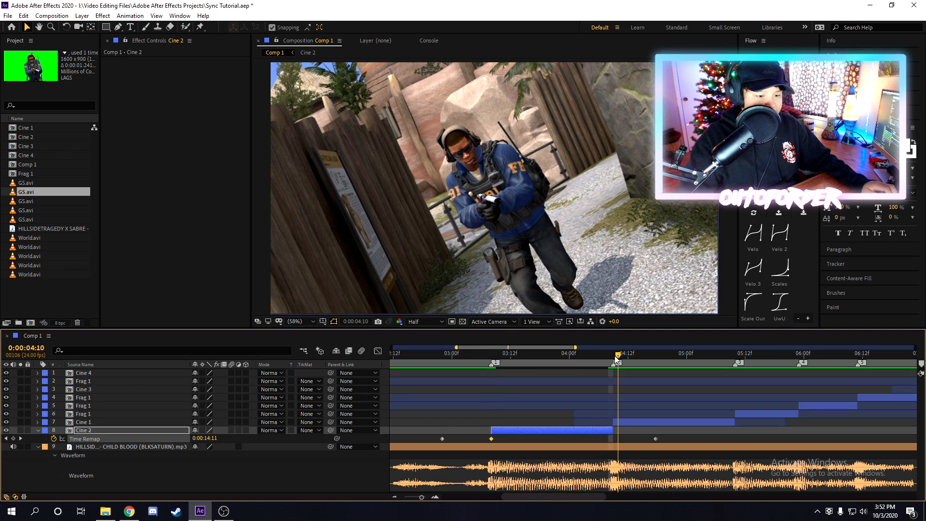
pyautogui.click(13, 439)
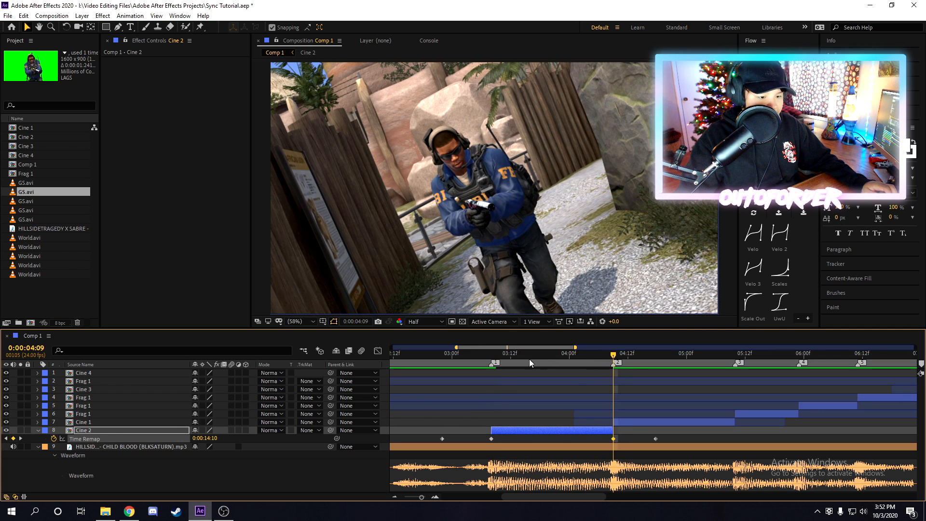
pyautogui.click(550, 356)
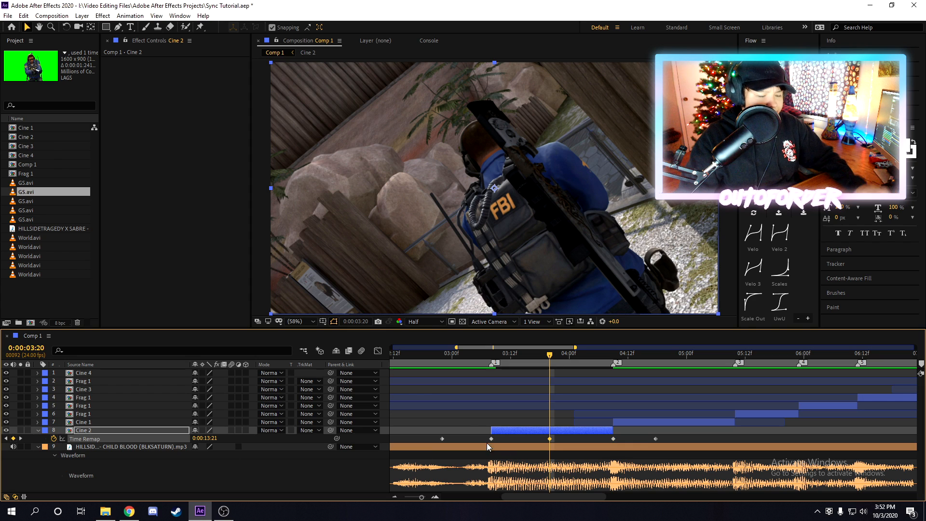
# Step: Delete the two outermost Time Remap keyframes of Cine 2, before marker 1 and after marker 2
pyautogui.moveTo(469, 427); pyautogui.dragTo(415, 441)
pyautogui.press('Delete')
pyautogui.moveTo(594, 449); pyautogui.dragTo(818, 421)
pyautogui.press('Delete')
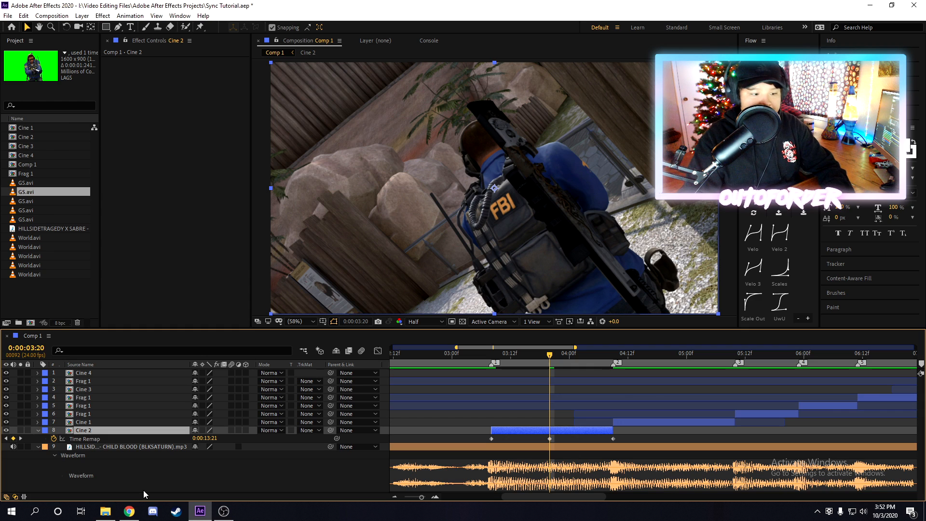
# Step: Apply Easy Ease to the three Time Remap keyframes of Cine 2 and show their curve in an enlarged Graph Editor
pyautogui.moveTo(662, 435); pyautogui.dragTo(403, 441)
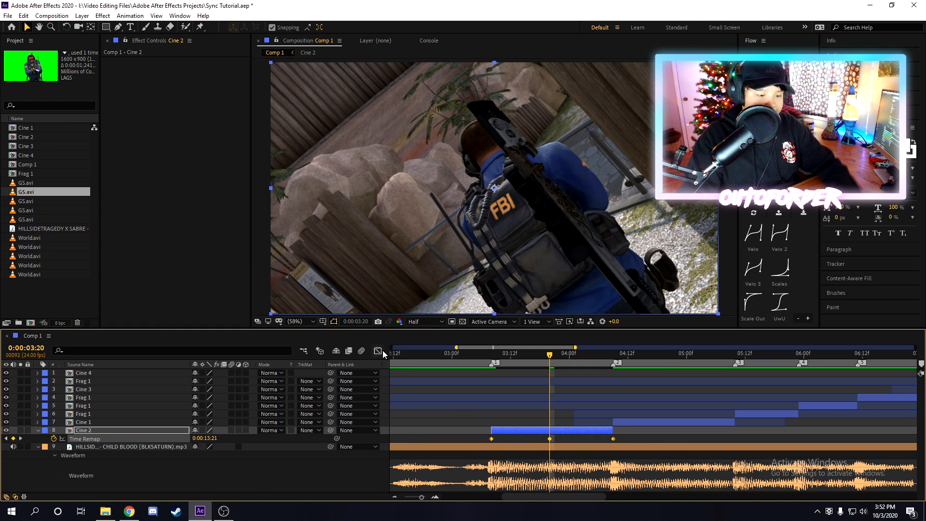
pyautogui.moveTo(663, 439); pyautogui.dragTo(468, 449)
pyautogui.press('F9')
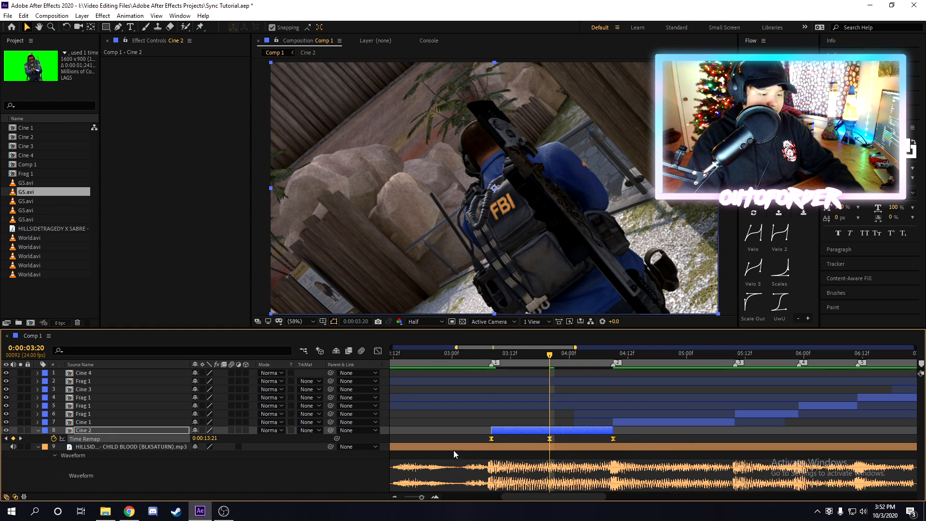
pyautogui.click(378, 351)
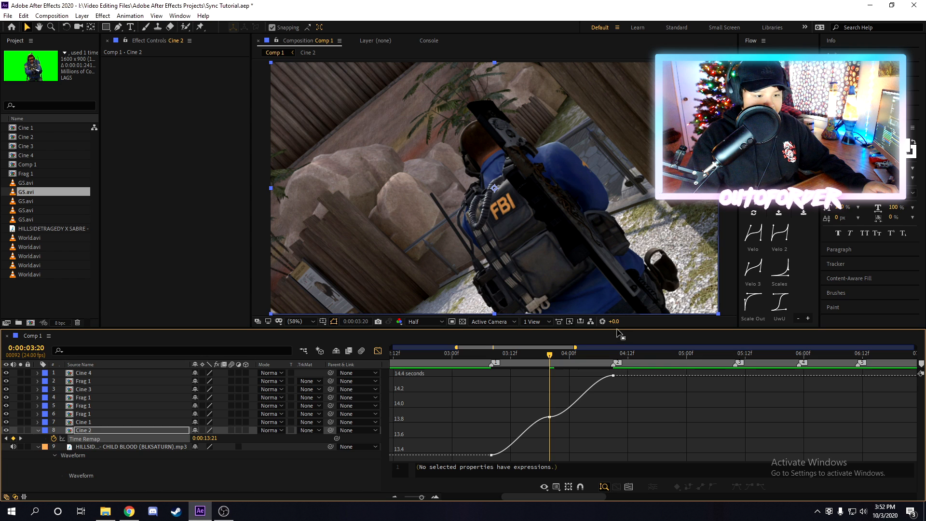
pyautogui.moveTo(620, 331); pyautogui.dragTo(603, 277)
# Step: Play the eased Cine 2 clip from marker 1, at 0:00:03:08, to check its speed
pyautogui.click(479, 302)
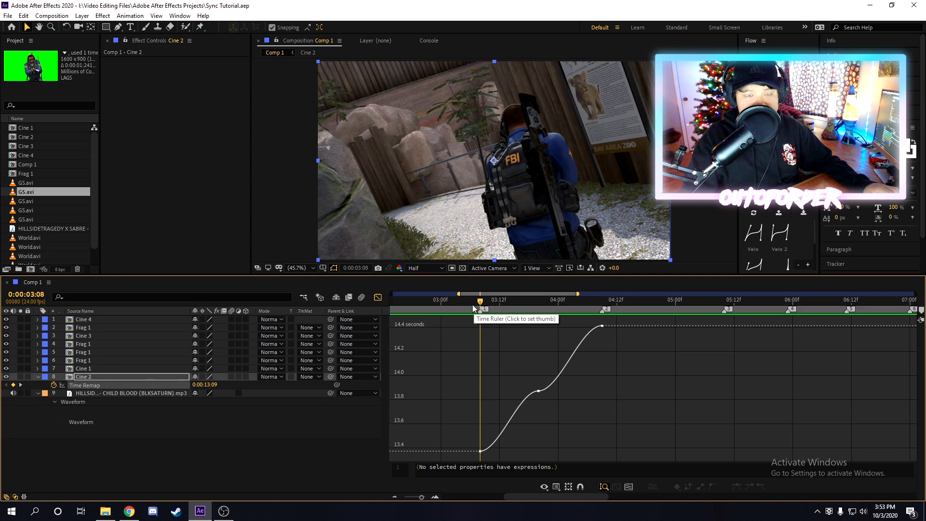
pyautogui.press('space')
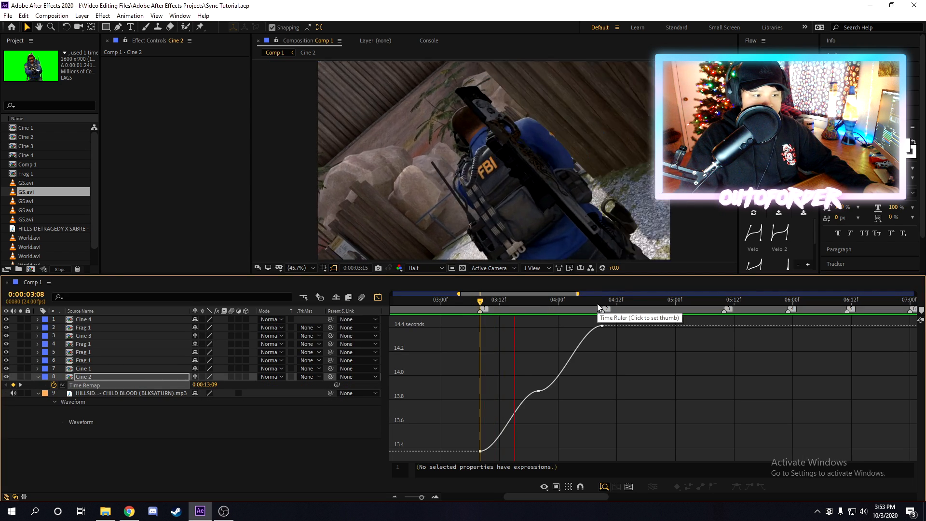
pyautogui.press('space')
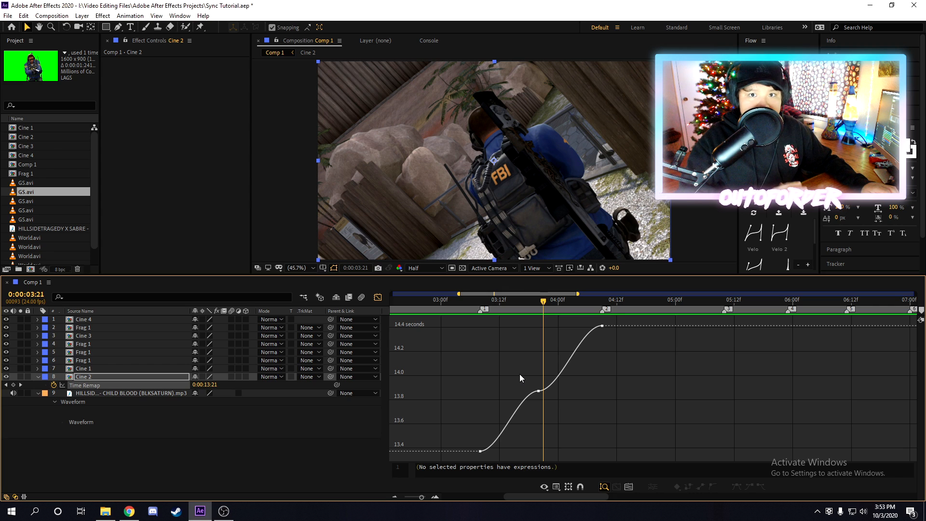
# Step: Reshape Cine 2's Time Remap curve to be steep at markers 1 and 2 and nearly flat around the middle keyframe
pyautogui.click(475, 307)
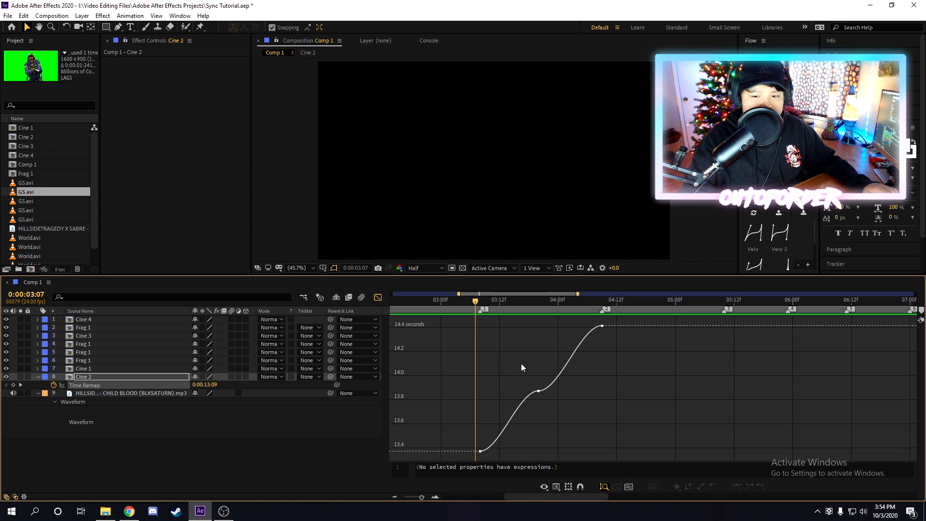
pyautogui.hotkey('ctrl', 'a')
pyautogui.moveTo(520, 392); pyautogui.dragTo(482, 395)
pyautogui.moveTo(559, 392); pyautogui.dragTo(599, 386)
pyautogui.moveTo(581, 326); pyautogui.dragTo(601, 343)
pyautogui.moveTo(509, 436); pyautogui.dragTo(475, 466)
pyautogui.moveTo(490, 436); pyautogui.dragTo(480, 393)
pyautogui.click(603, 375)
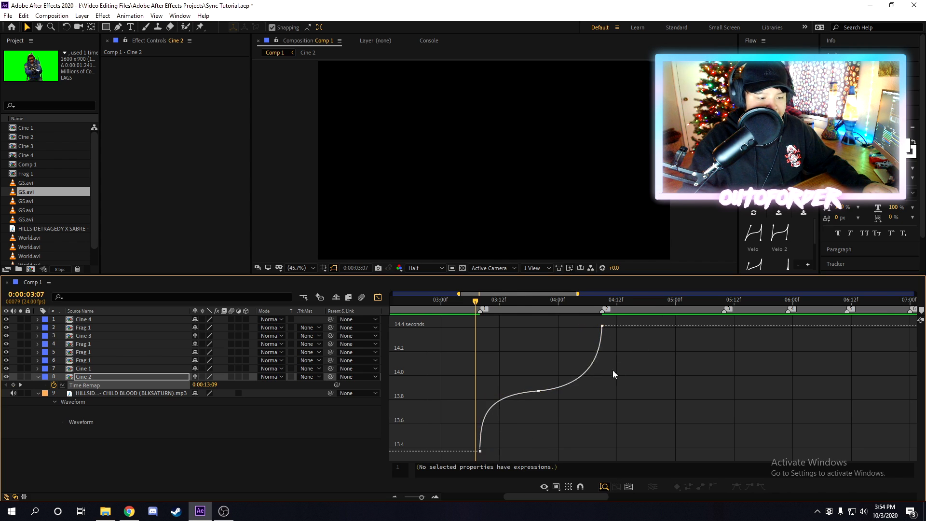
# Step: Scrub through Cine 2 around markers 1 and 2 to examine how its Time Remap curve controls the clip's speed
pyautogui.click(521, 301)
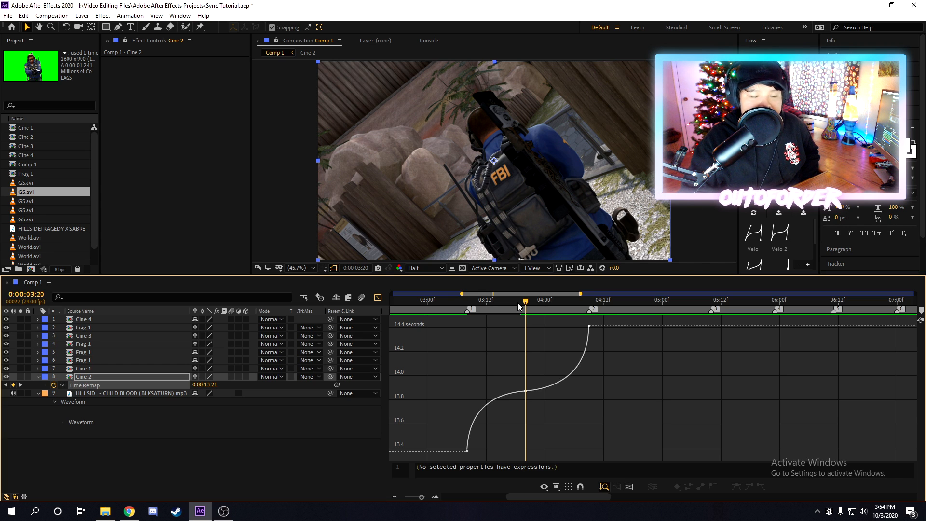
pyautogui.click(470, 301)
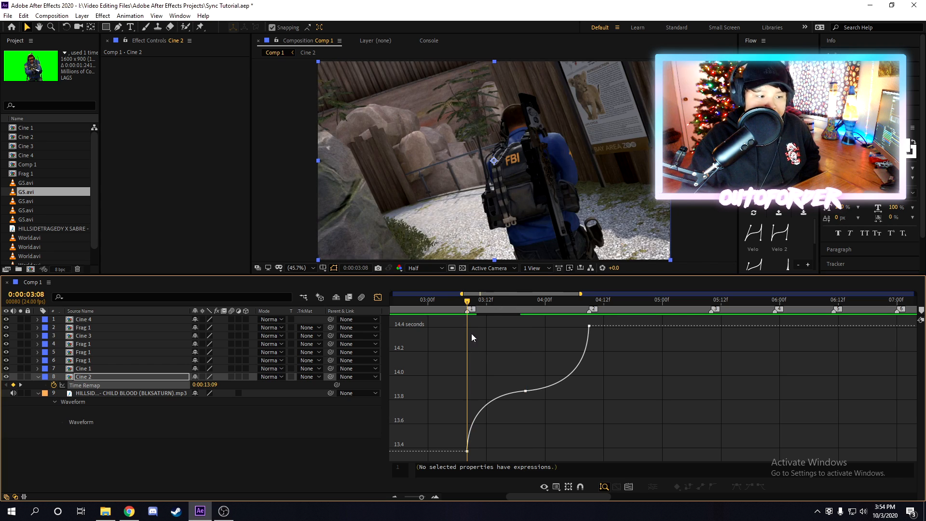
pyautogui.doubleClick(470, 451)
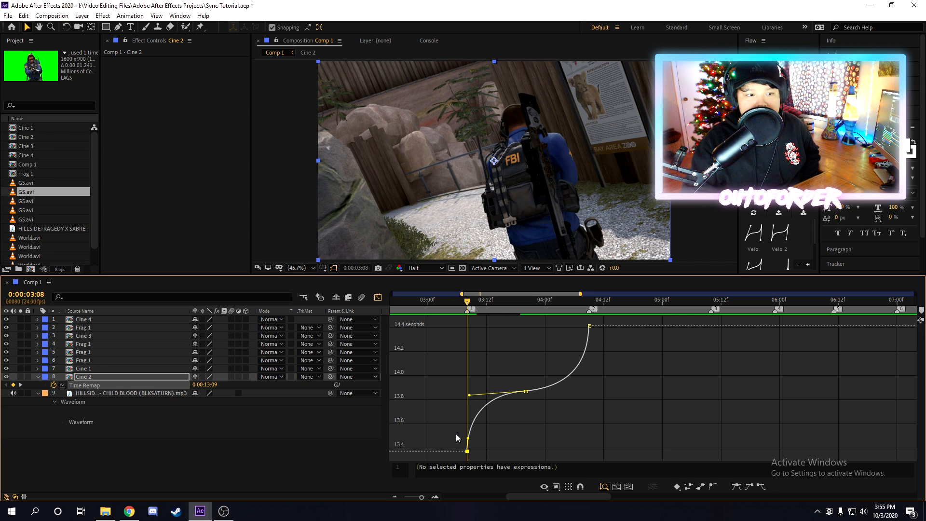
pyautogui.moveTo(513, 368); pyautogui.dragTo(593, 418)
pyautogui.moveTo(517, 304)
pyautogui.mouseDown()
pyautogui.moveTo(492, 311)
pyautogui.moveTo(526, 307)
pyautogui.mouseUp()
pyautogui.click(447, 326)
pyautogui.moveTo(459, 312); pyautogui.dragTo(690, 337)
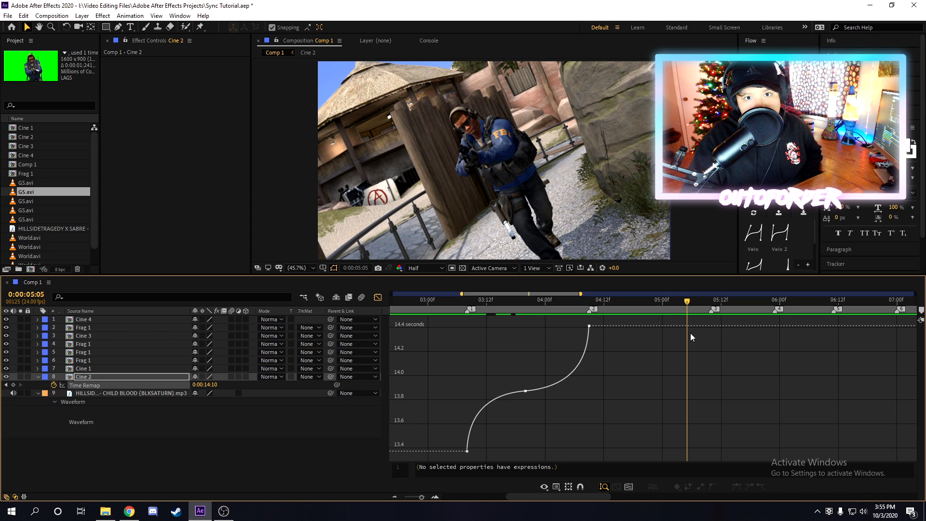
pyautogui.moveTo(693, 328)
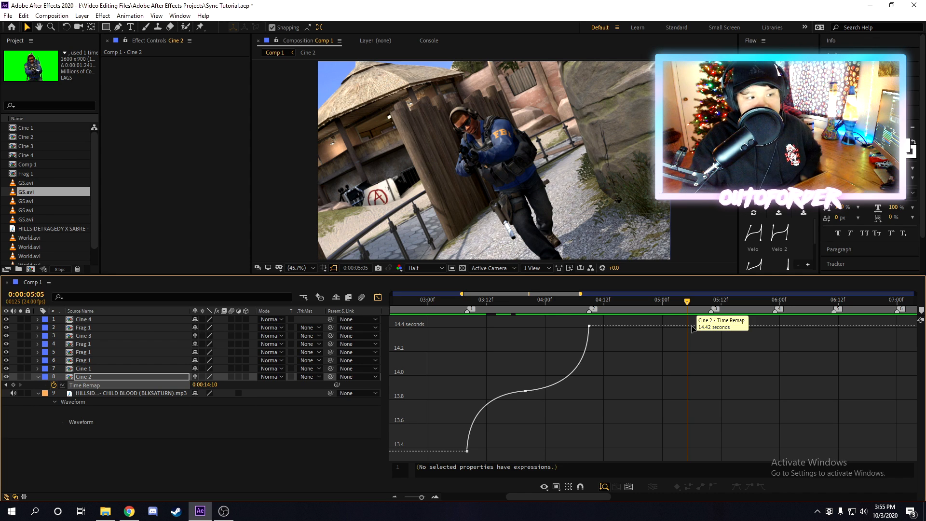
pyautogui.press('-')
pyautogui.press('-')
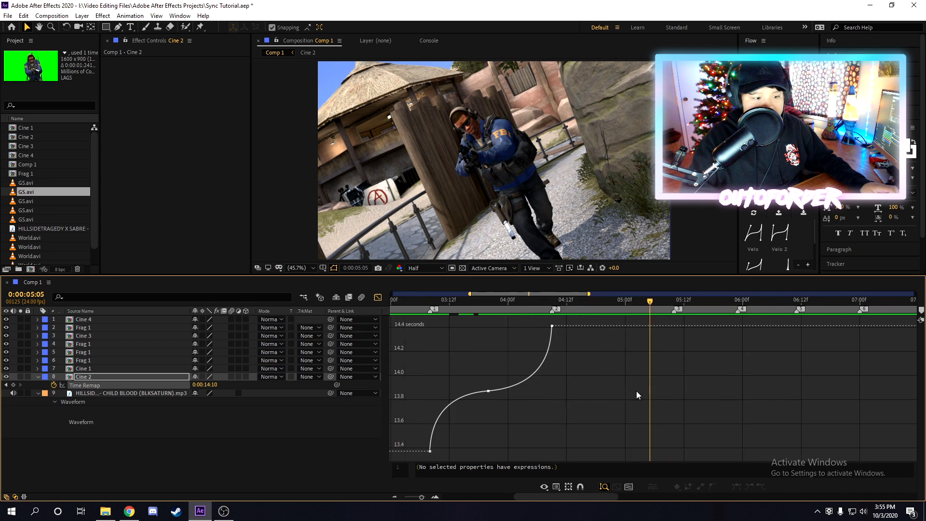
pyautogui.scroll(1, 598, 362)
pyautogui.moveTo(550, 320); pyautogui.dragTo(585, 383)
pyautogui.hscroll(-2, 608, 386)
pyautogui.press('Delete')
pyautogui.hotkey('ctrl', 'z')
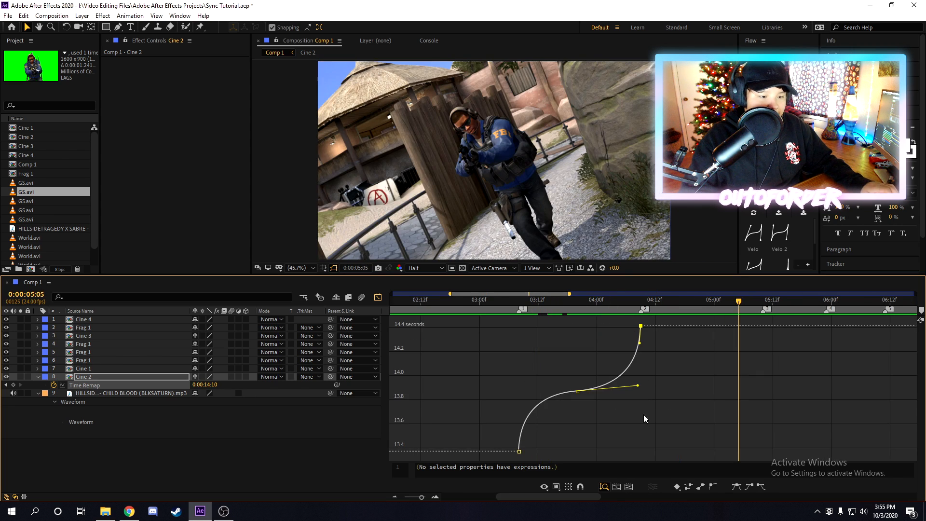
pyautogui.click(578, 392)
pyautogui.press('Delete')
pyautogui.moveTo(686, 314); pyautogui.dragTo(515, 388)
pyautogui.scroll(1, 659, 383)
pyautogui.click(695, 388)
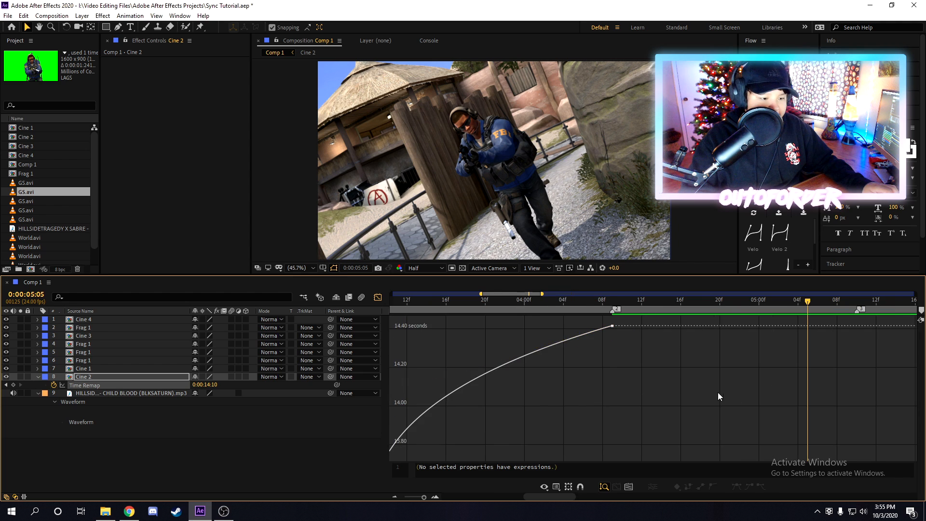
pyautogui.hscroll(-2, 896, 398)
pyautogui.scroll(-3, 749, 362)
pyautogui.moveTo(812, 377); pyautogui.dragTo(658, 370)
pyautogui.hotkey('ctrl', 'z')
pyautogui.scroll(2, 565, 392)
pyautogui.scroll(-1, 585, 386)
pyautogui.hotkey('ctrl', 'z')
pyautogui.hotkey('ctrl', 'z')
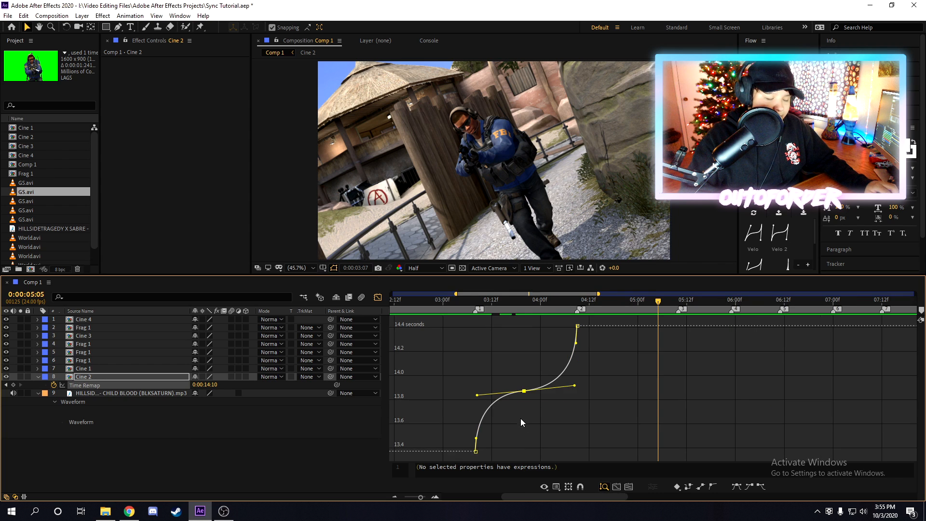
pyautogui.hotkey('ctrl', 'z')
# Step: Delete the middle Time Remap keyframe of Cine 2, keeping only those at markers 1 and 2
pyautogui.moveTo(507, 358); pyautogui.dragTo(557, 418)
pyautogui.moveTo(606, 377); pyautogui.dragTo(565, 315)
pyautogui.click(525, 392)
pyautogui.press('Delete')
pyautogui.moveTo(453, 419); pyautogui.dragTo(447, 369)
pyautogui.hotkey('ctrl', 'z')
# Step: Reshape Cine 2's two-keyframe Time Remap curve to start slow at marker 1 and rise steeply toward marker 2
pyautogui.click(576, 361)
pyautogui.moveTo(575, 359); pyautogui.dragTo(575, 431)
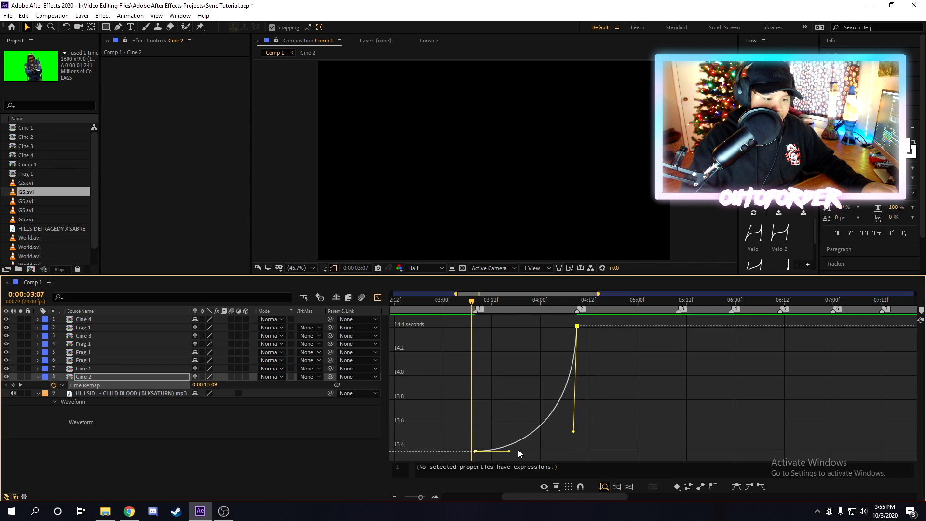
pyautogui.moveTo(506, 452); pyautogui.dragTo(535, 445)
pyautogui.moveTo(453, 441); pyautogui.dragTo(560, 434)
pyautogui.click(833, 406)
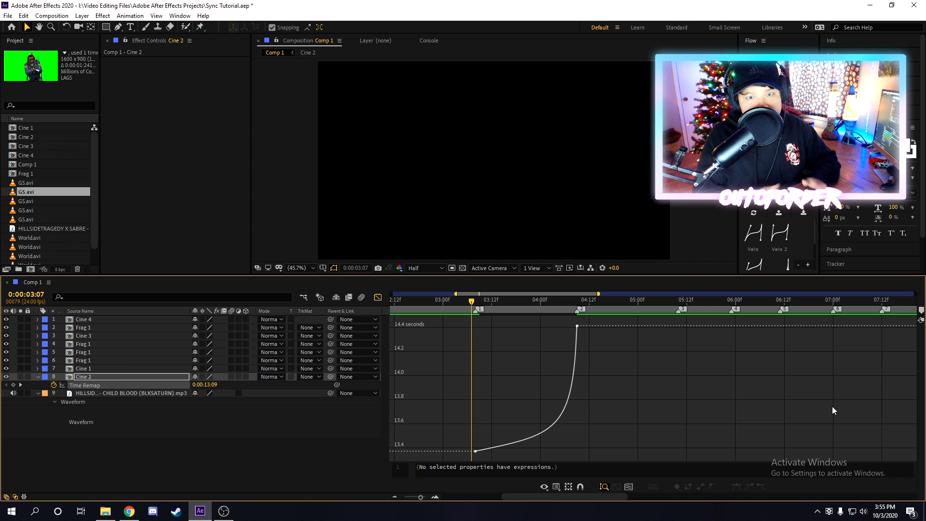
# Step: Switch from the Graph Editor back to the layer bars and save the project
pyautogui.click(378, 297)
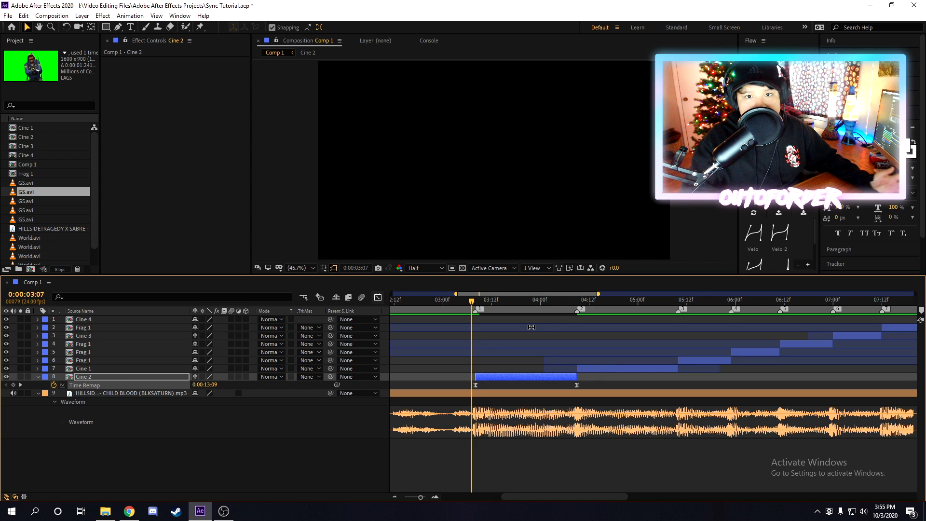
pyautogui.hotkey('ctrl', 's')
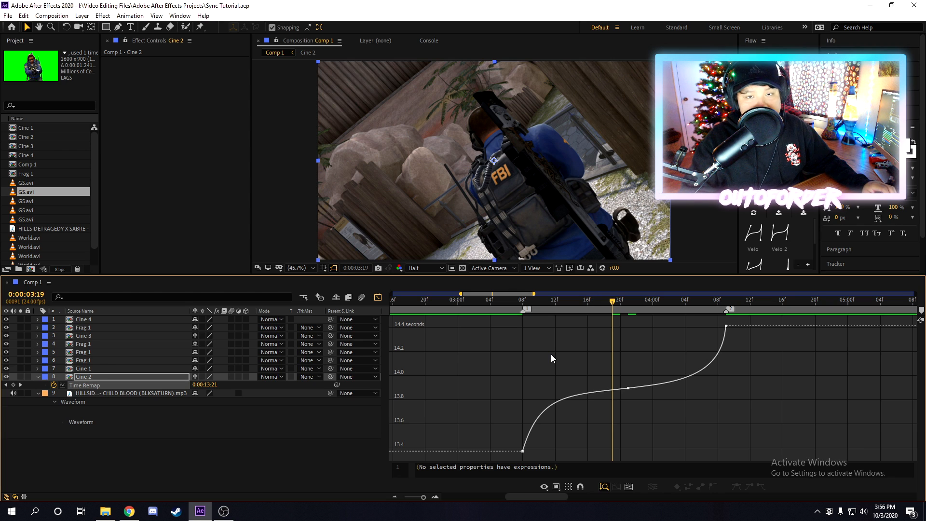
# Step: Add four extra Time Remap keyframes to Cine 2 at 0:00:04:04, 0:00:03:15, 0:00:03:10 and 0:00:04:00
pyautogui.scroll(-5, 548, 356)
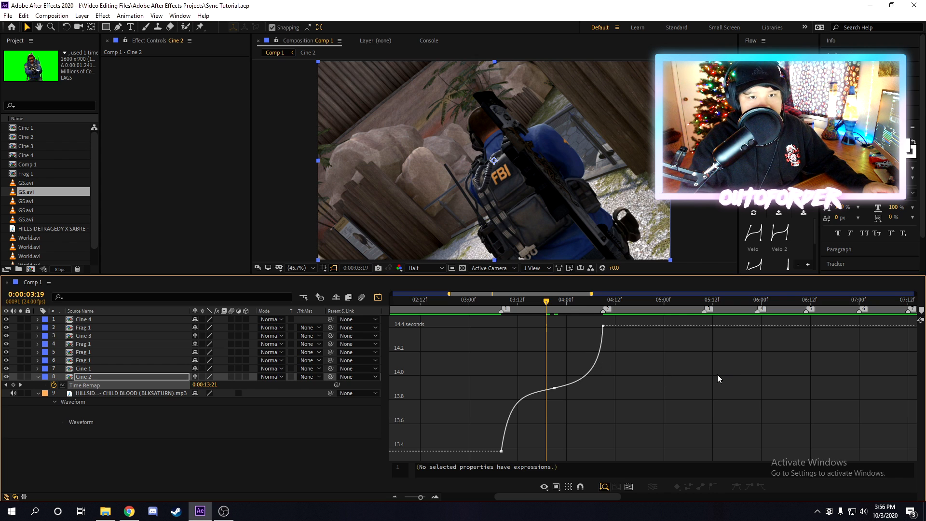
pyautogui.scroll(3, 602, 321)
pyautogui.click(565, 301)
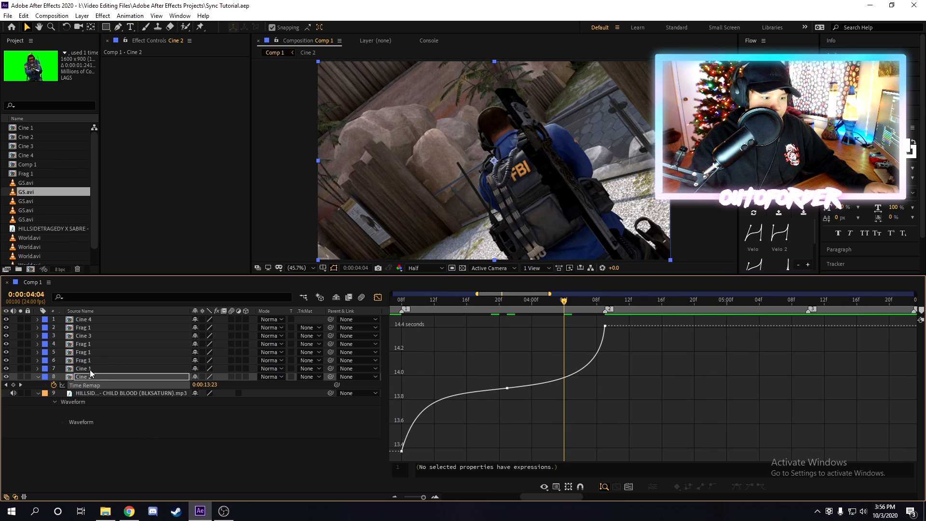
pyautogui.click(459, 303)
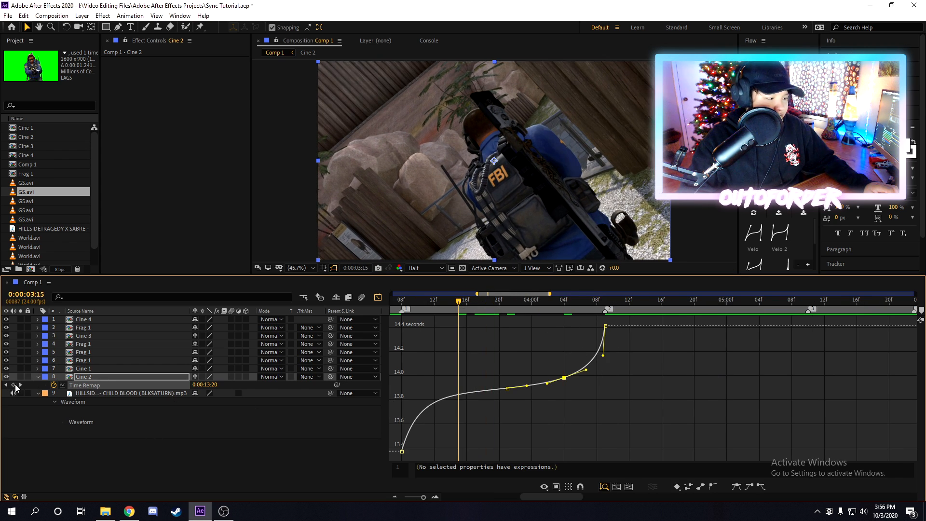
pyautogui.click(14, 385)
pyautogui.click(419, 303)
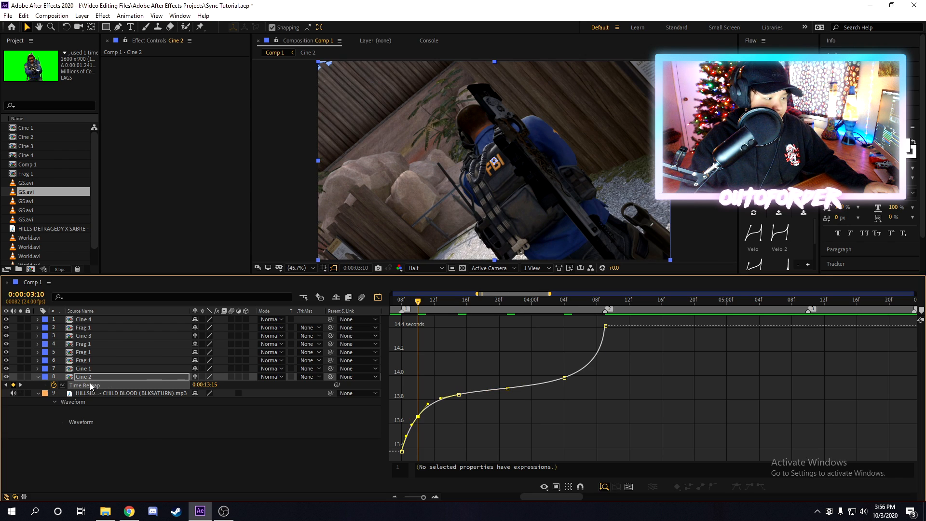
pyautogui.click(532, 303)
pyautogui.click(13, 385)
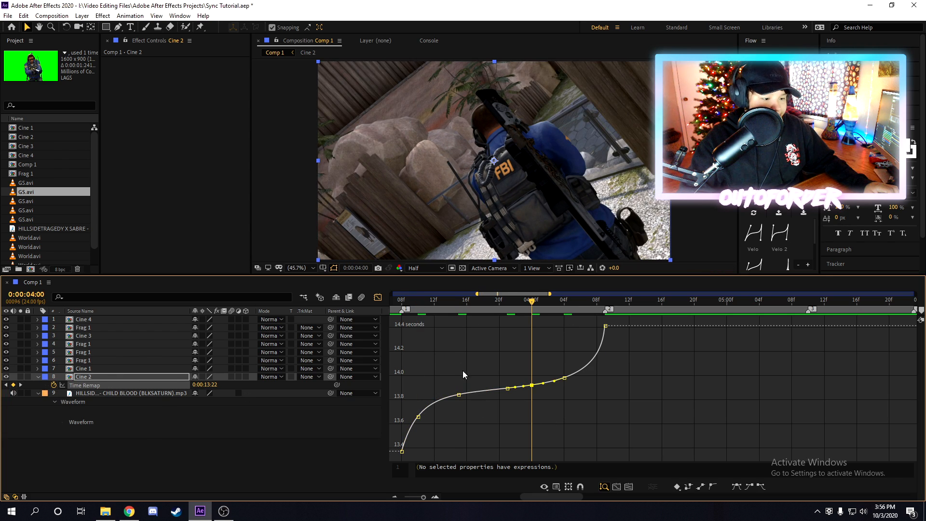
# Step: Move Cine 2's extra Time Remap keyframes up and down to form an exaggerated zigzag speed curve
pyautogui.moveTo(466, 398); pyautogui.dragTo(467, 344)
pyautogui.moveTo(533, 385); pyautogui.dragTo(540, 432)
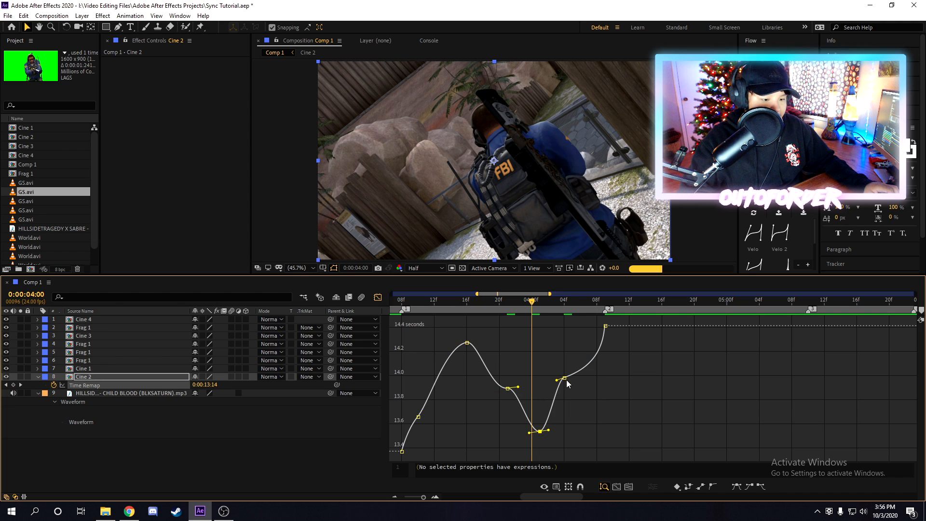
pyautogui.moveTo(564, 379); pyautogui.dragTo(561, 384)
pyautogui.click(447, 392)
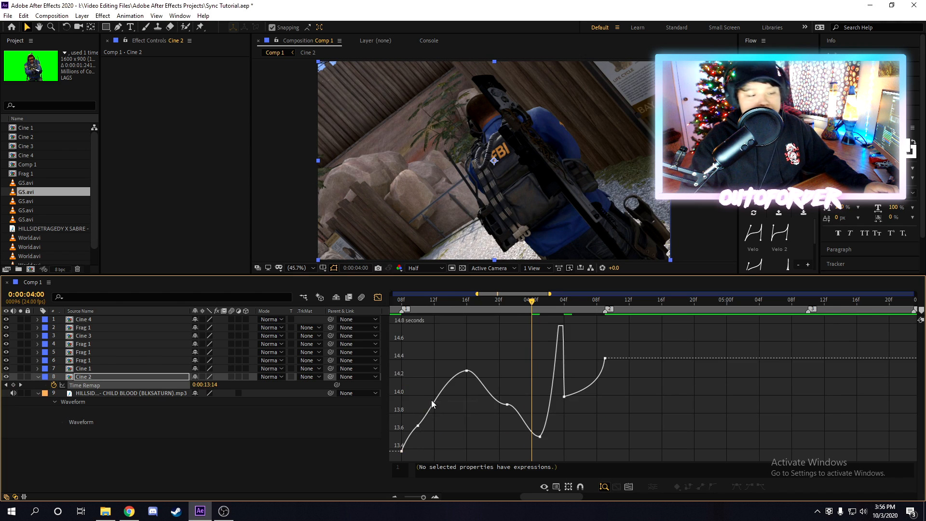
# Step: Play the zigzag-remapped Cine 2 clip from 0:00:03:06 to check its back-and-forth motion
pyautogui.scroll(-2, 450, 389)
pyautogui.click(418, 301)
pyautogui.press('space')
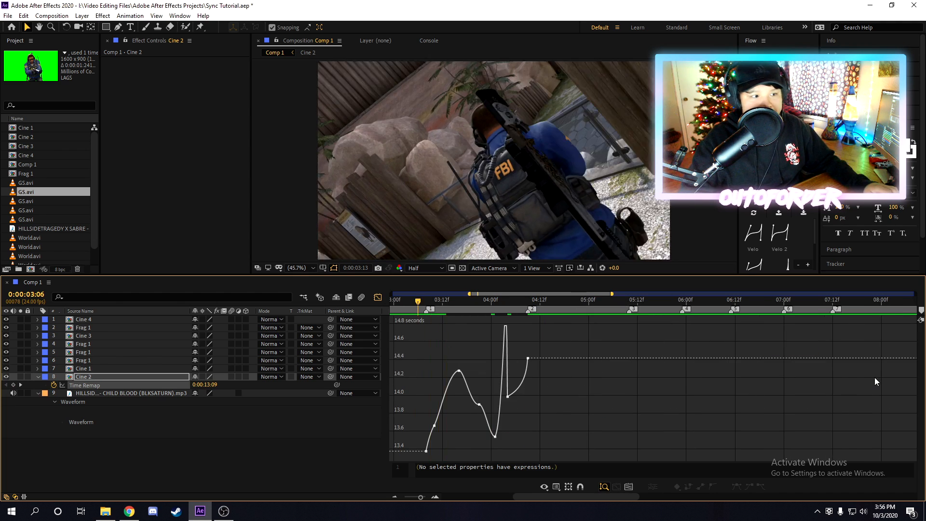
pyautogui.moveTo(557, 346); pyautogui.dragTo(636, 383)
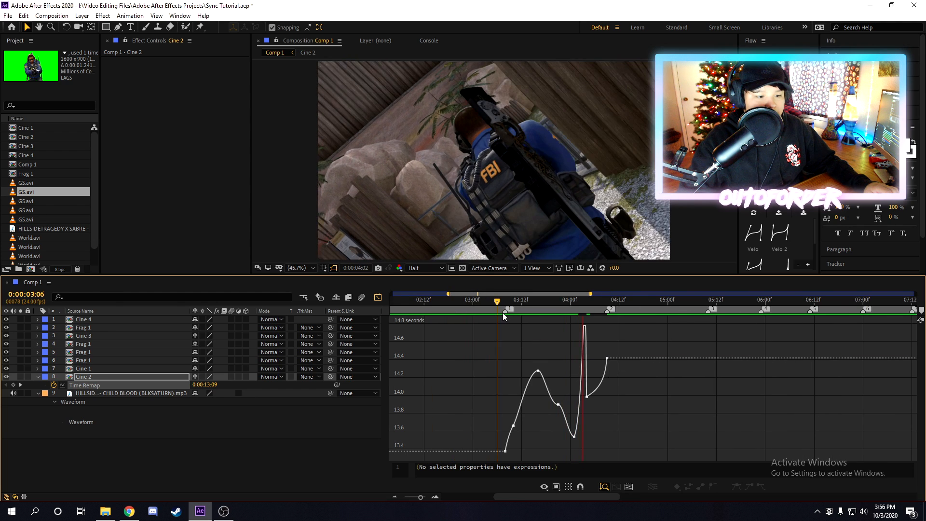
pyautogui.press('space')
pyautogui.moveTo(629, 381); pyautogui.dragTo(564, 381)
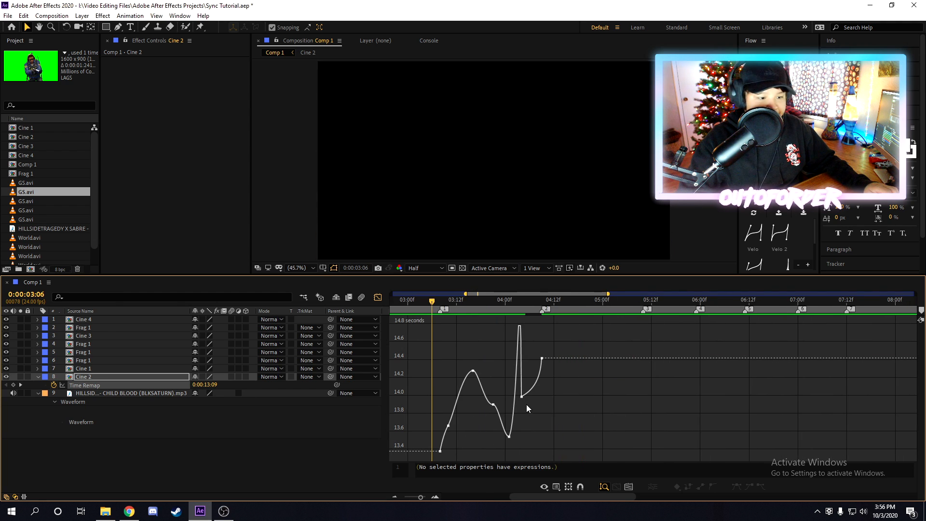
pyautogui.press('space')
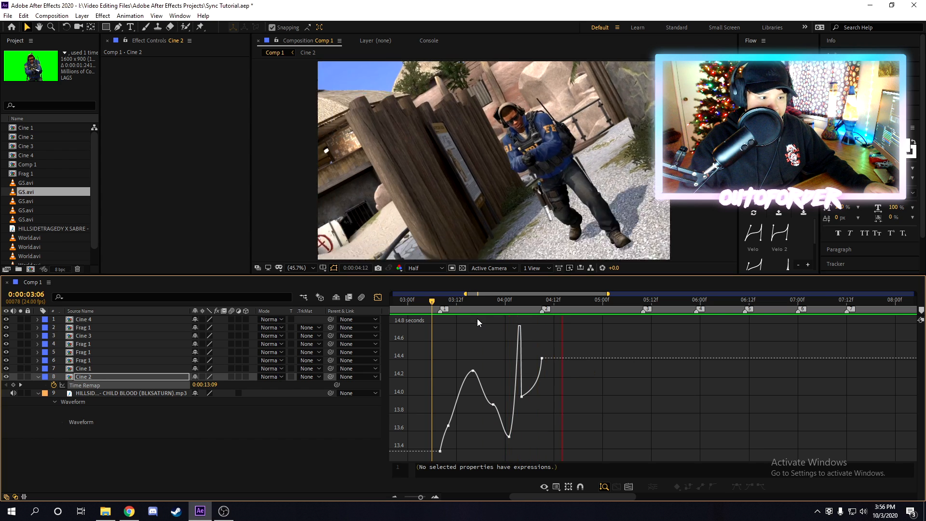
pyautogui.scroll(-2, 644, 377)
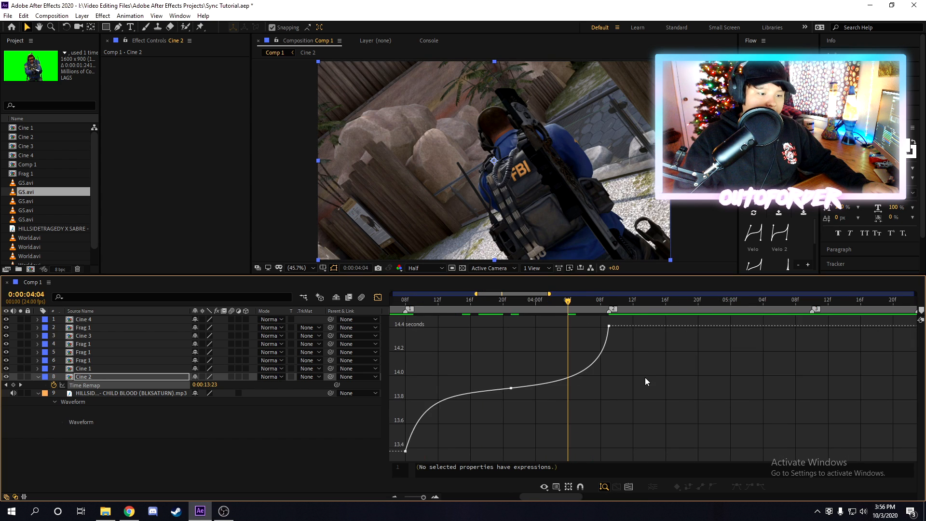
# Step: Move Cine 2's last Time Remap keyframe one frame before marker 2, to 0:00:04:08, and lower its value to 0:00:14:02
pyautogui.moveTo(632, 380); pyautogui.dragTo(672, 385)
pyautogui.moveTo(656, 302); pyautogui.dragTo(667, 303)
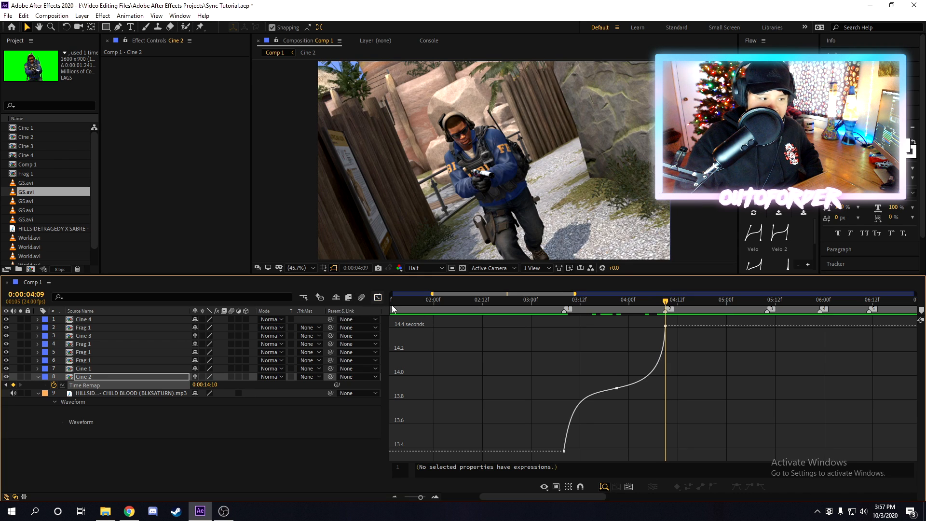
pyautogui.click(378, 298)
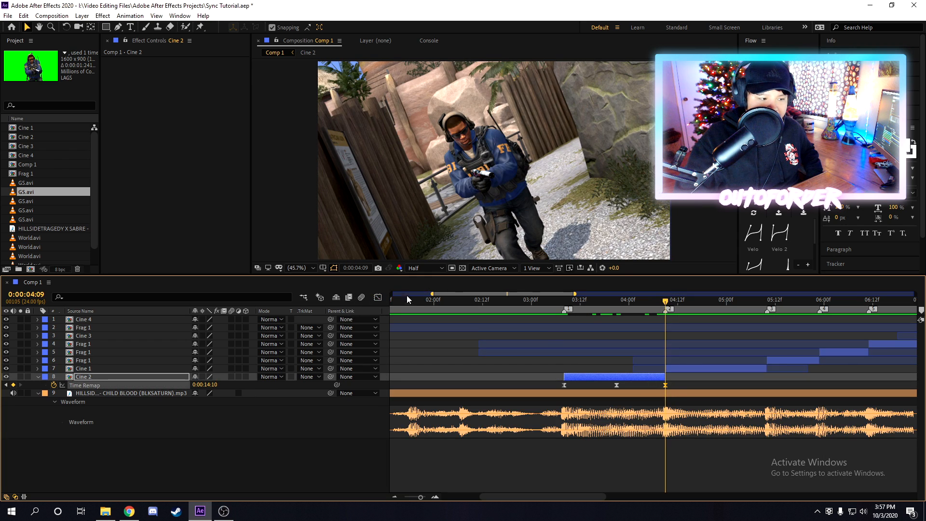
pyautogui.click(378, 299)
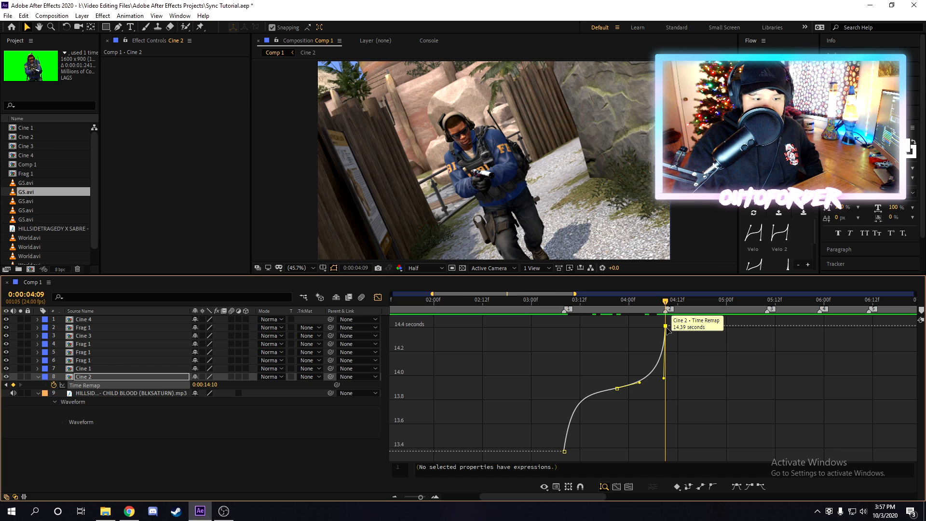
pyautogui.moveTo(665, 326); pyautogui.dragTo(661, 326)
pyautogui.click(661, 302)
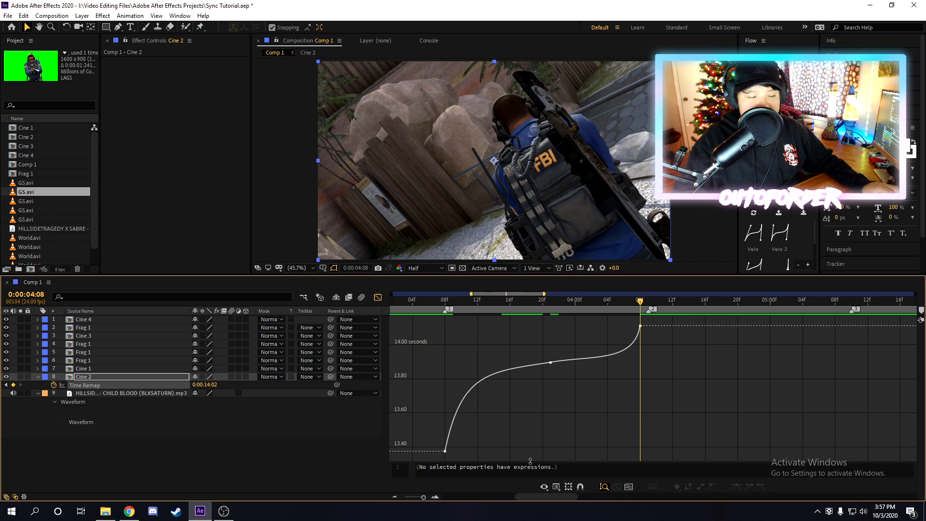
# Step: Raise Cine 2's first Time Remap keyframe at 0:00:03:08 to a value of 0:00:13:13
pyautogui.moveTo(495, 429); pyautogui.dragTo(385, 459)
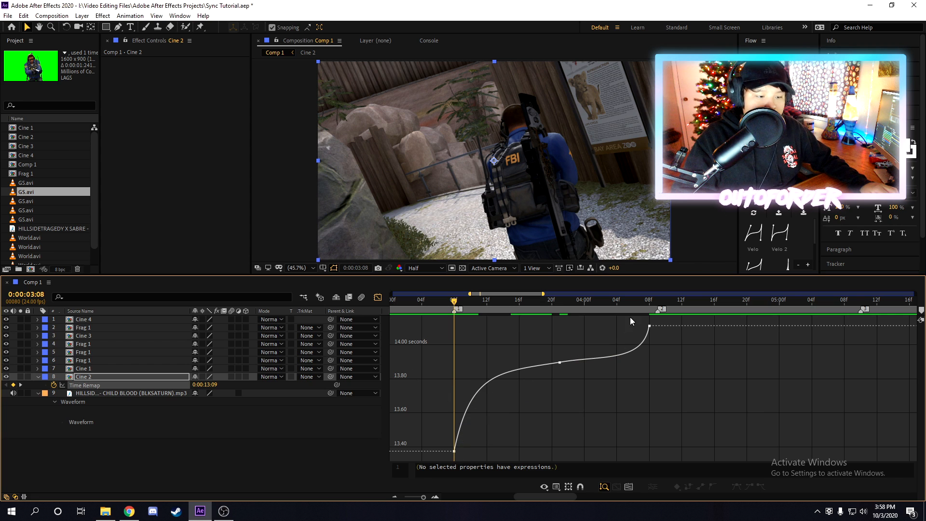
pyautogui.moveTo(650, 308); pyautogui.dragTo(455, 315)
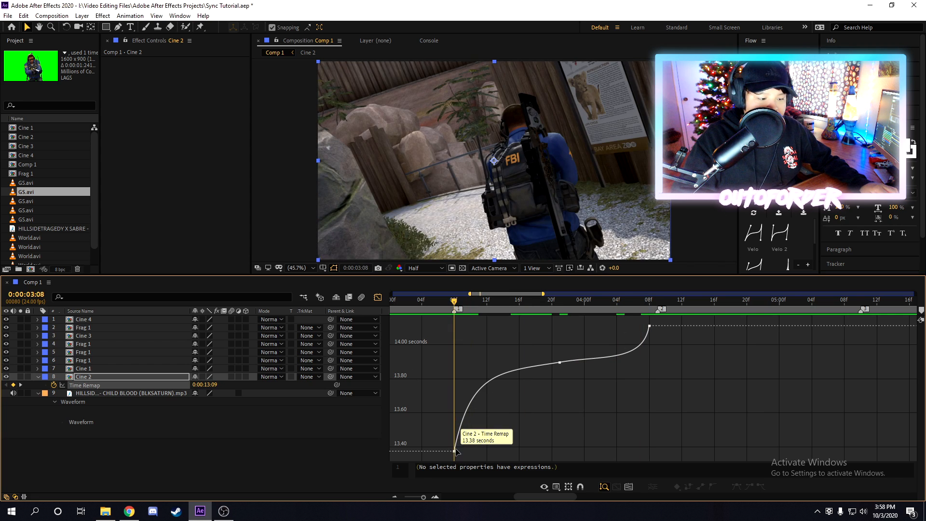
pyautogui.click(454, 451)
pyautogui.moveTo(454, 451); pyautogui.dragTo(452, 422)
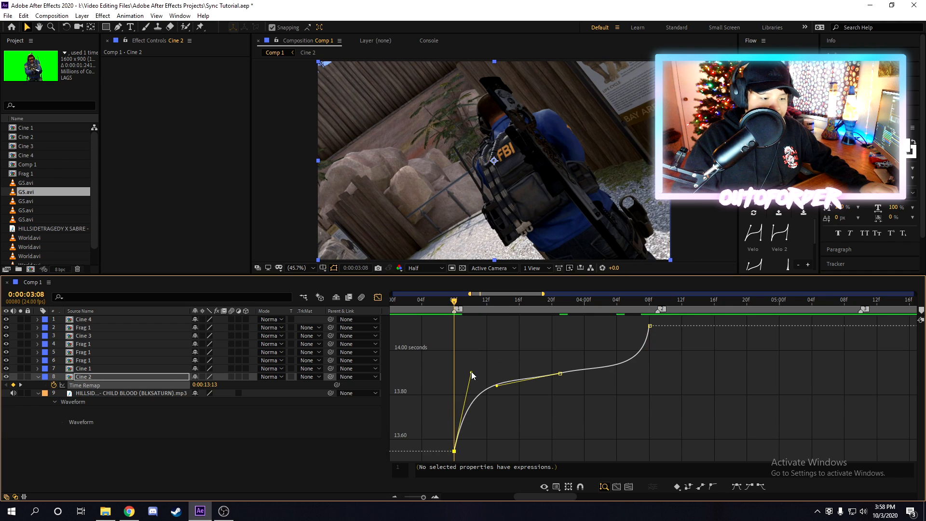
# Step: Shorten and steepen the incoming handle of Cine 2's last Time Remap keyframe, and place the playhead before marker 1
pyautogui.scroll(-1, 609, 389)
pyautogui.moveTo(669, 362); pyautogui.dragTo(615, 319)
pyautogui.scroll(1, 622, 349)
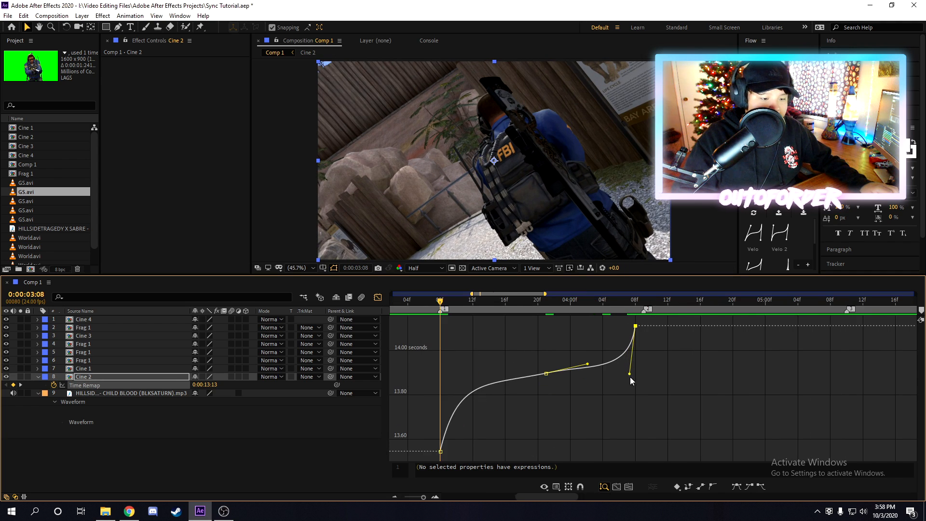
pyautogui.moveTo(630, 374); pyautogui.dragTo(633, 356)
pyautogui.click(675, 374)
pyautogui.scroll(-1, 690, 383)
pyautogui.moveTo(690, 385); pyautogui.dragTo(610, 374)
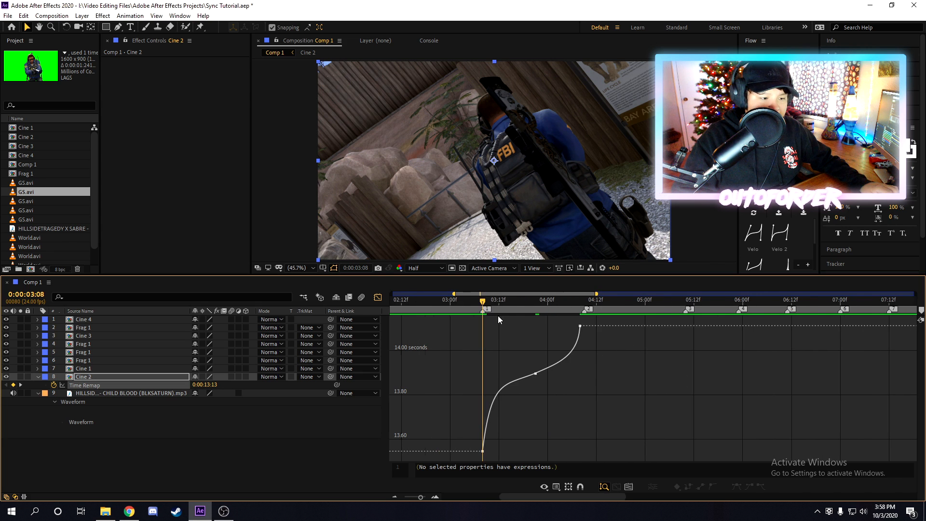
pyautogui.scroll(-1, 497, 317)
pyautogui.click(419, 303)
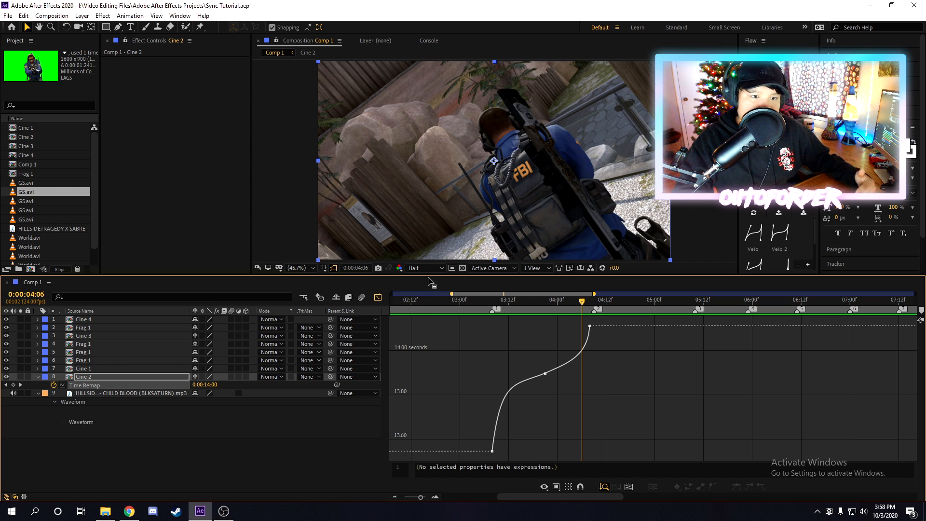
# Step: Place the playhead on Cine 2's middle Time Remap keyframe at 0:00:03:21 and lower the first keyframe's value to 0:00:13:10
pyautogui.click(378, 297)
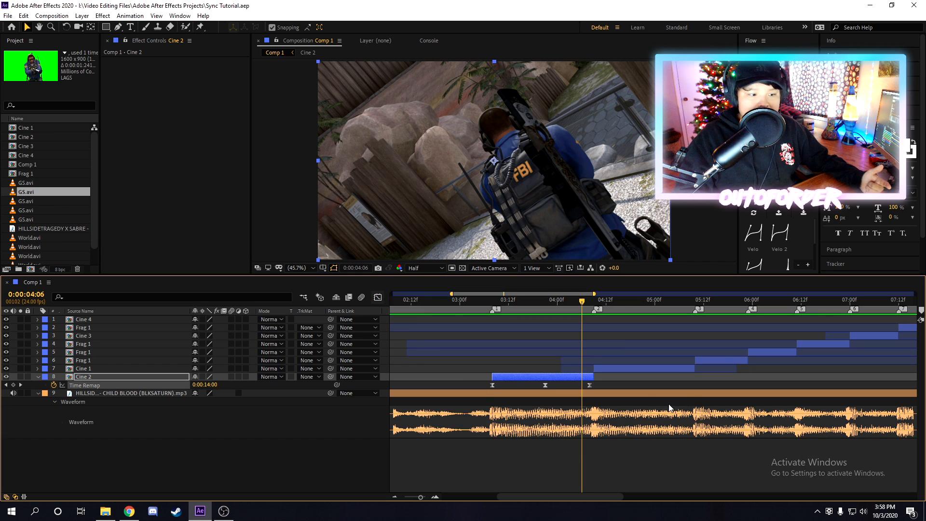
pyautogui.click(546, 305)
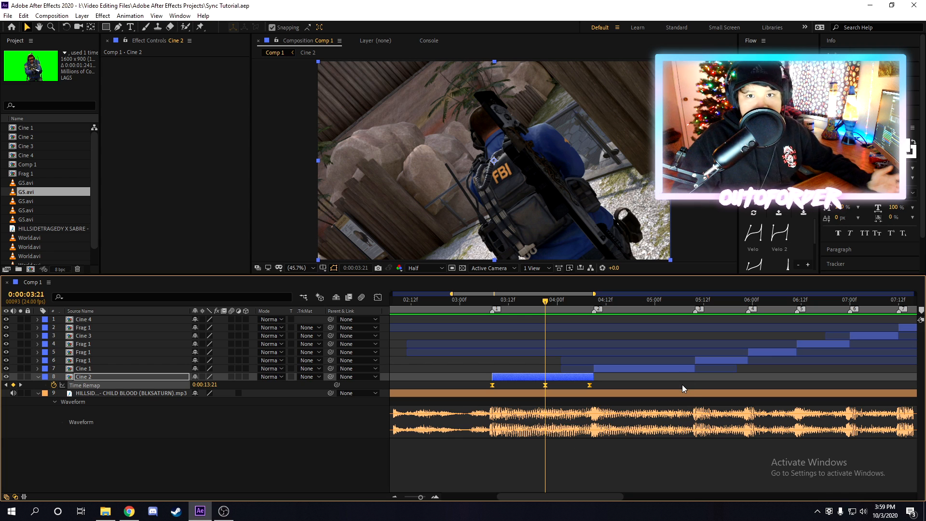
pyautogui.hotkey('shift', 'F3')
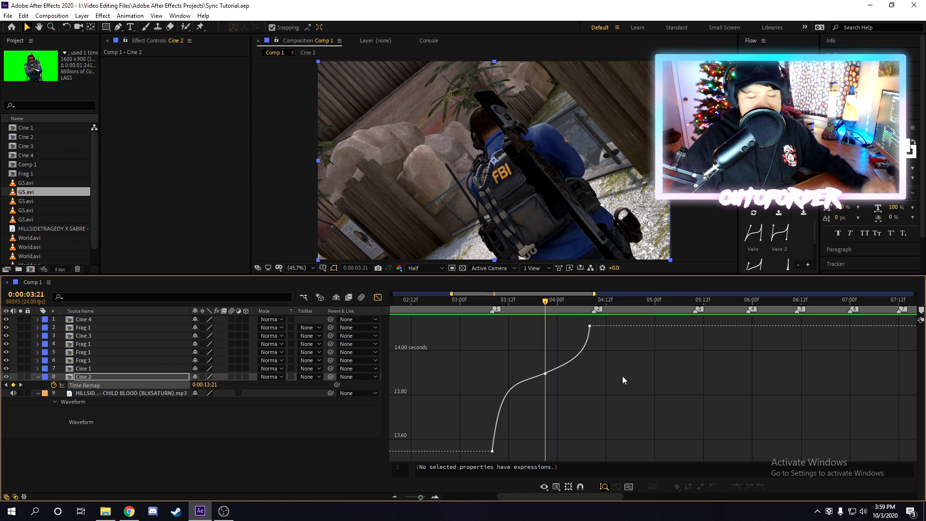
pyautogui.scroll(3, 622, 379)
pyautogui.click(630, 326)
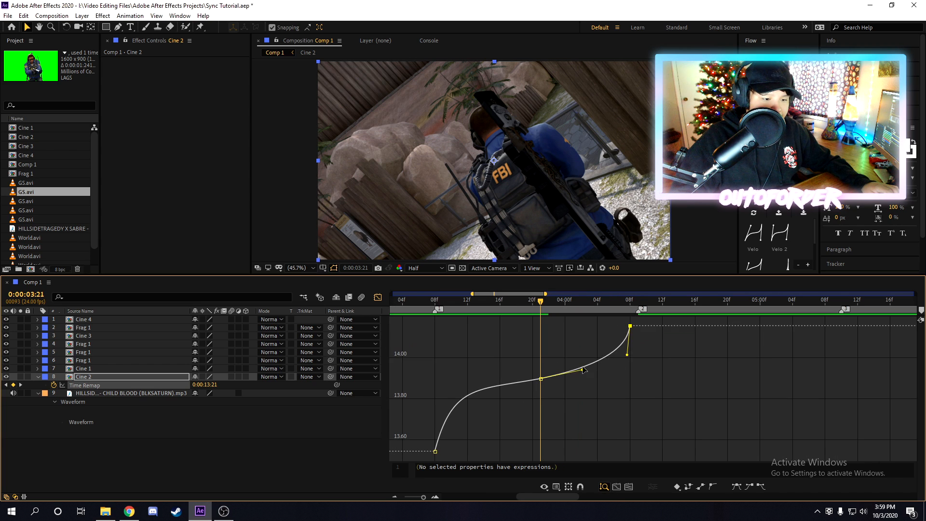
pyautogui.click(436, 451)
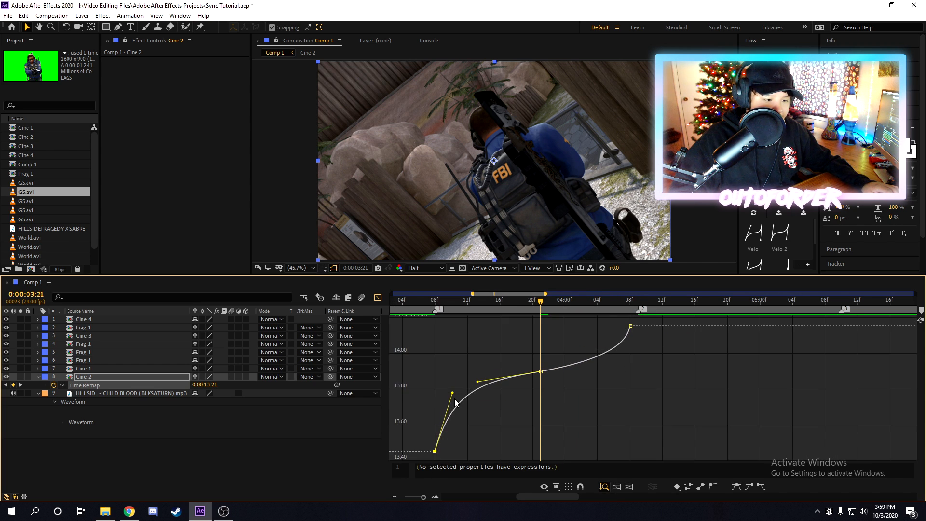
# Step: Move Cine 2's middle Time Remap keyframe to 0:00:04:00 with a value of 0:00:13:20, and reshape the first keyframe's outgoing handle
pyautogui.moveTo(537, 330); pyautogui.dragTo(590, 378)
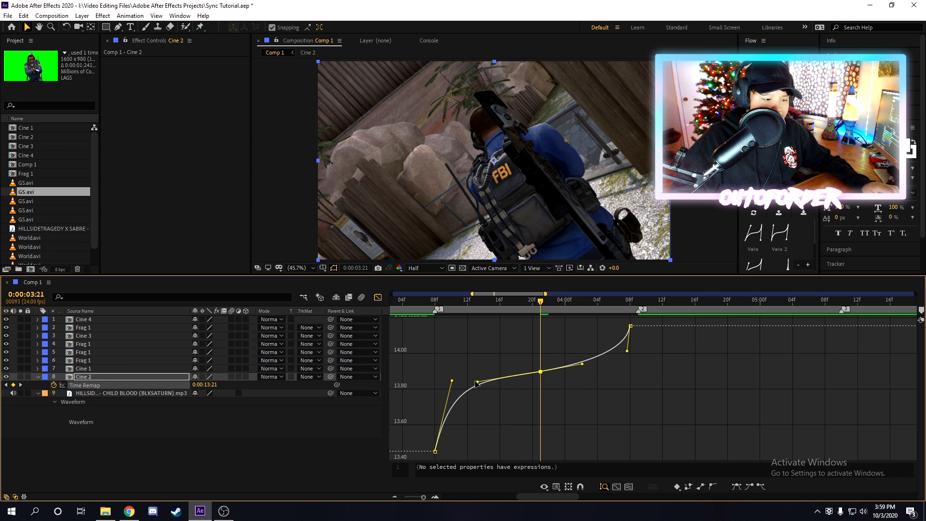
pyautogui.click(547, 379)
pyautogui.moveTo(540, 372); pyautogui.dragTo(565, 374)
pyautogui.moveTo(457, 366); pyautogui.dragTo(463, 386)
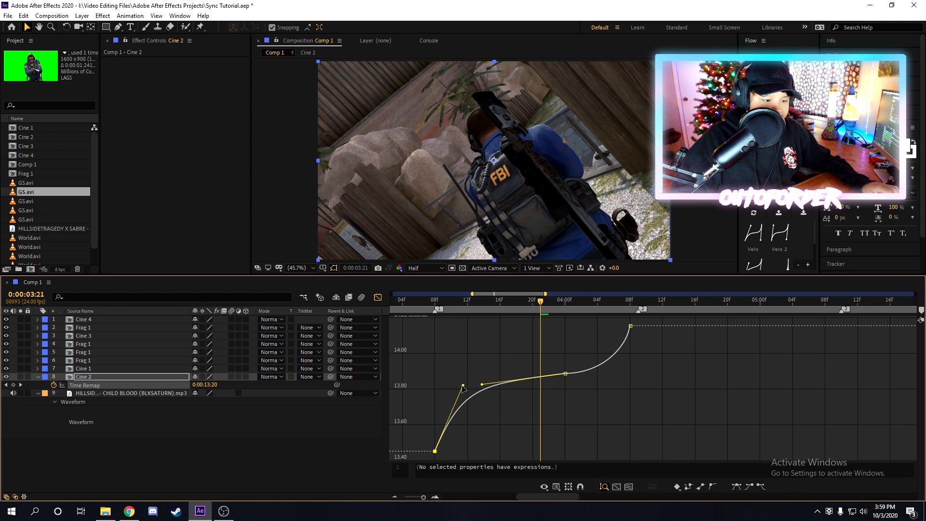
pyautogui.moveTo(630, 340); pyautogui.dragTo(529, 384)
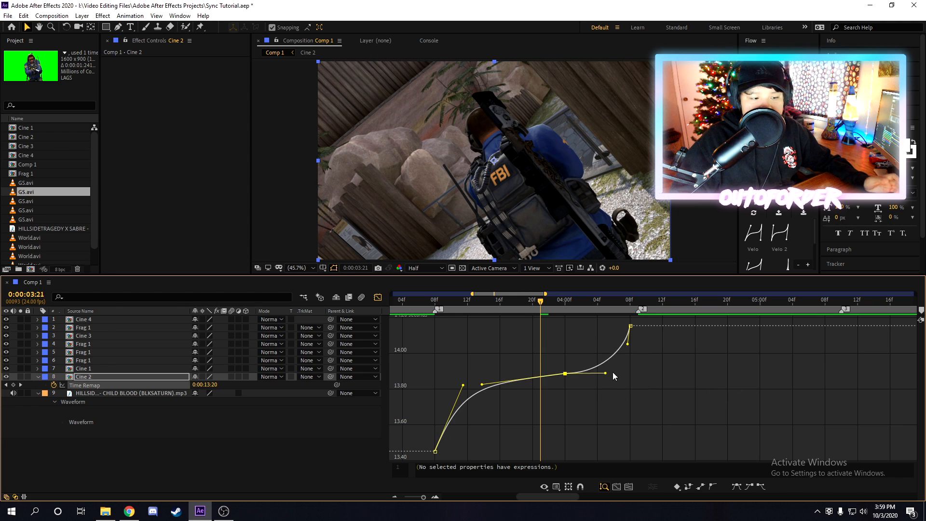
# Step: Smooth Cine 2's curve through the middle keyframe's incoming handle and the first keyframe's outgoing handle, and return to the layer bars
pyautogui.press('k')
pyautogui.click(525, 379)
pyautogui.press('-')
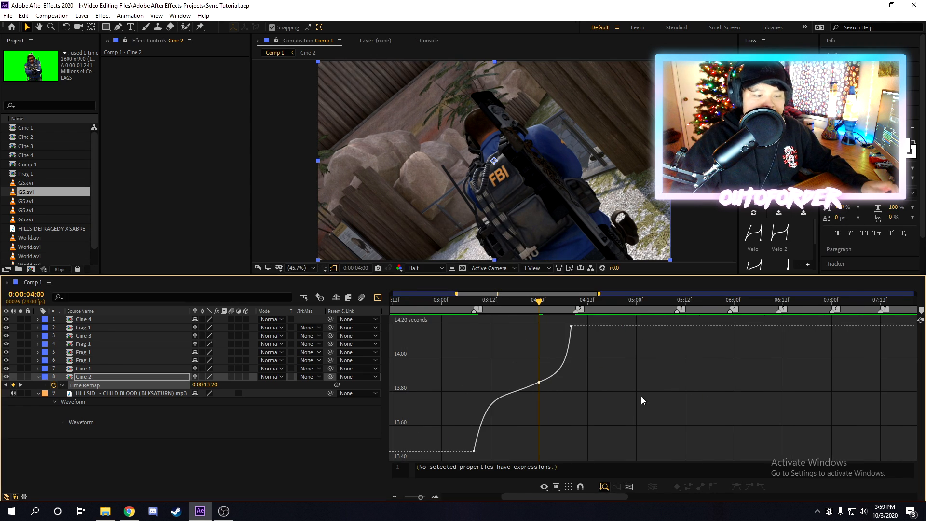
pyautogui.press('=')
pyautogui.moveTo(619, 364); pyautogui.dragTo(707, 402)
pyautogui.moveTo(574, 401); pyautogui.dragTo(592, 391)
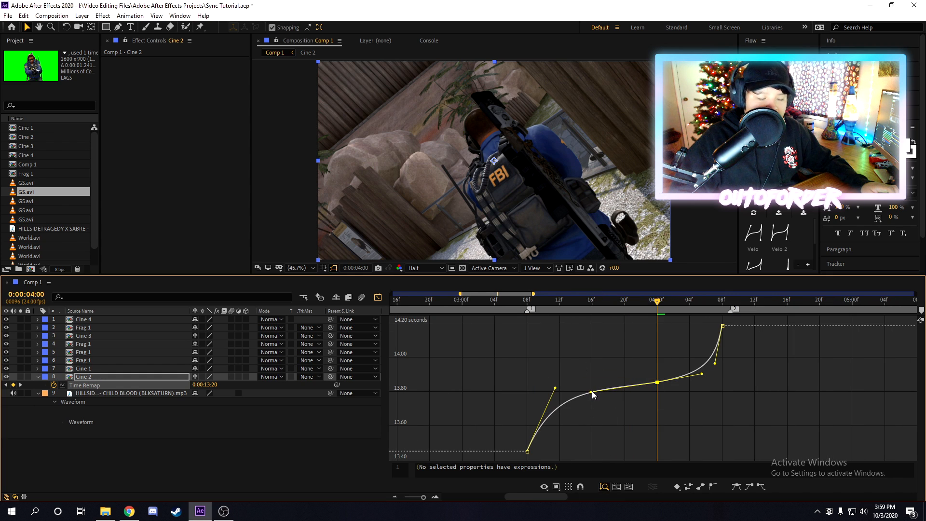
pyautogui.moveTo(542, 332); pyautogui.dragTo(529, 470)
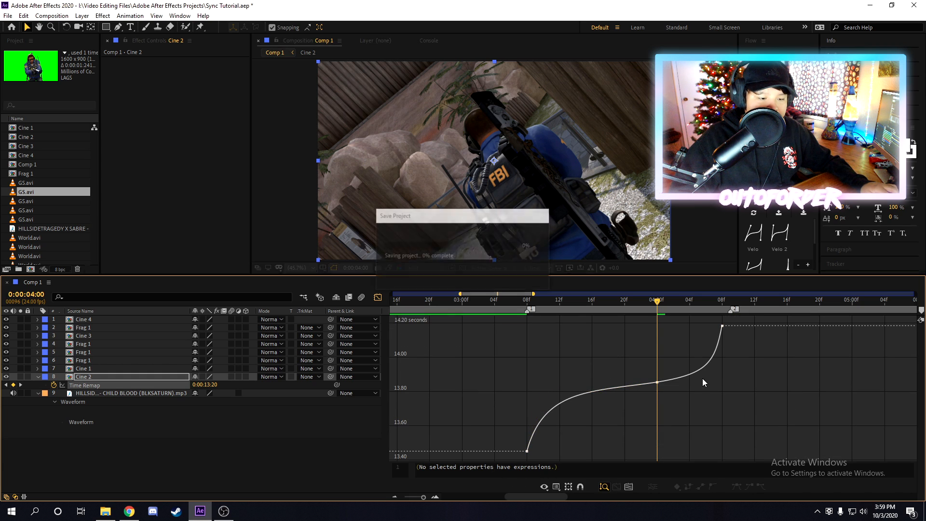
pyautogui.moveTo(555, 388)
pyautogui.mouseDown()
pyautogui.moveTo(544, 388)
pyautogui.moveTo(558, 382)
pyautogui.mouseUp()
pyautogui.scroll(-4, 635, 418)
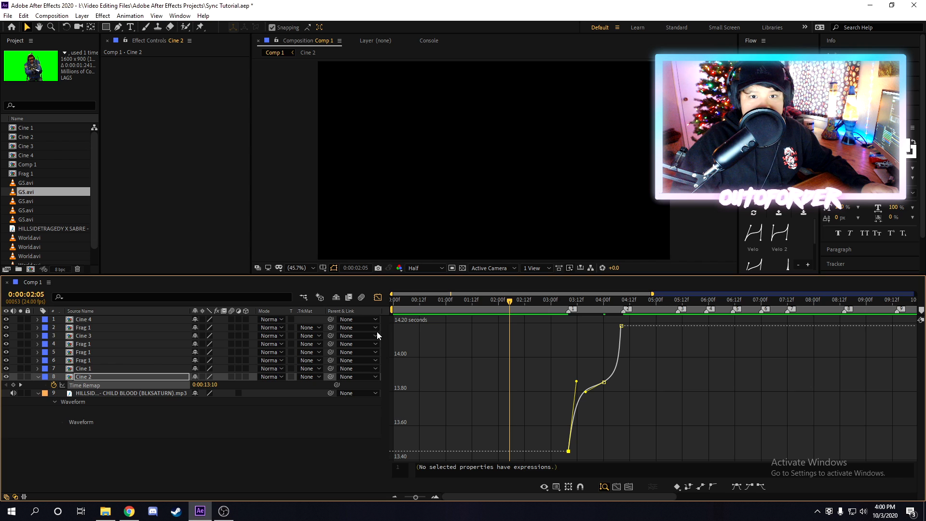
pyautogui.hotkey('shift', 'F3')
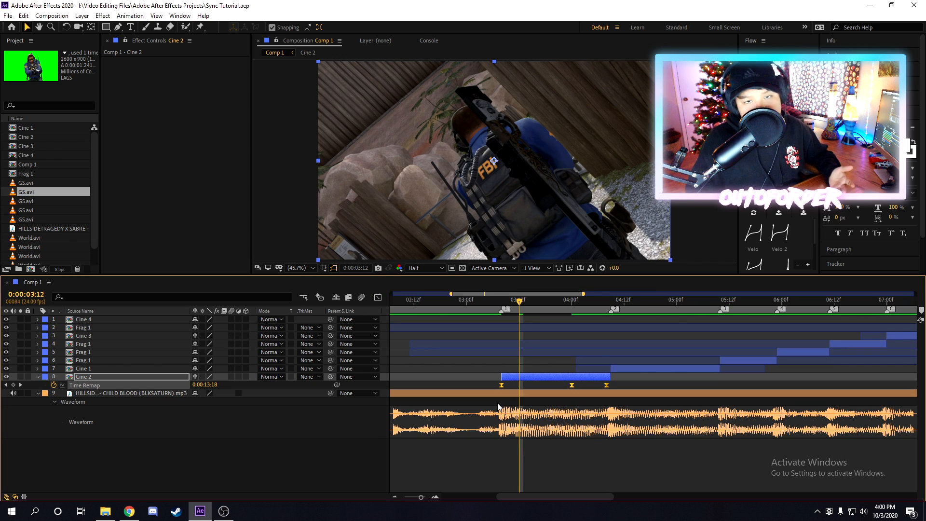
# Step: Select the Time Remap keyframes of layer 6, Frag 1, between markers 3 and 4 and display their curve in the graph editor
pyautogui.scroll(-3, 716, 343)
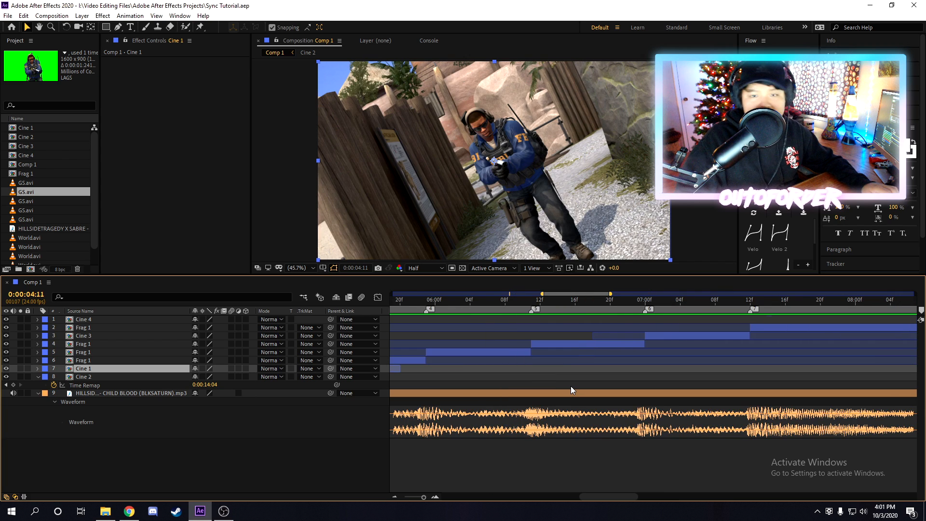
pyautogui.hscroll(-3, 570, 384)
pyautogui.scroll(-2, 581, 401)
pyautogui.moveTo(721, 449); pyautogui.dragTo(861, 426)
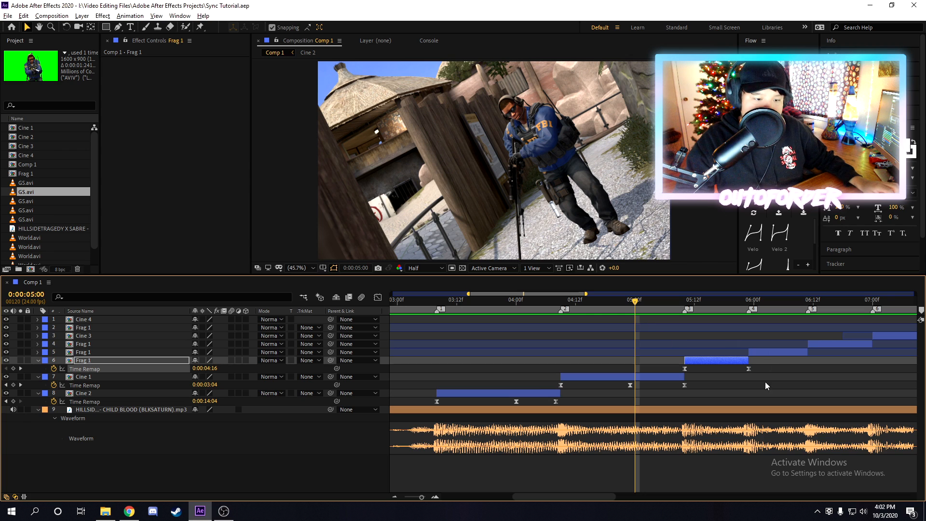
pyautogui.moveTo(784, 372); pyautogui.dragTo(609, 349)
pyautogui.click(377, 297)
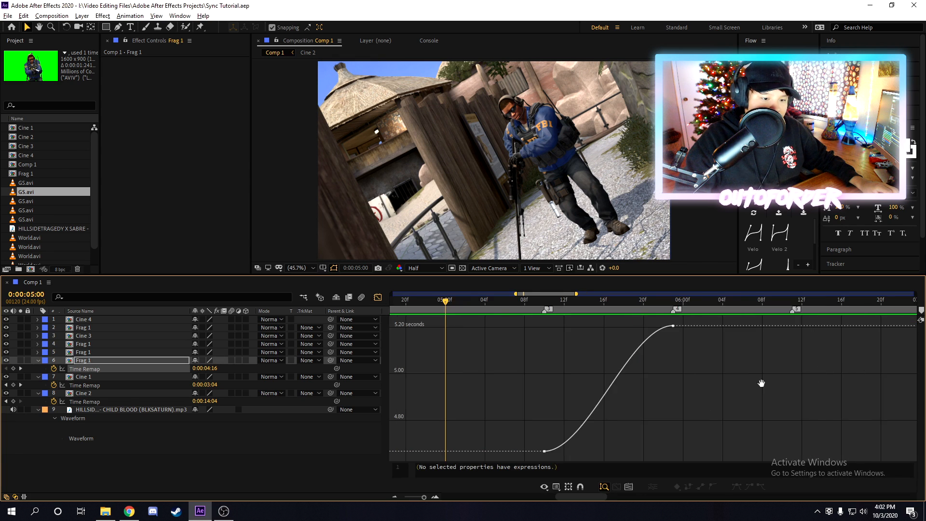
# Step: Steepen both ends of layer 6 Frag 1's Time Remap curve into a fast-slow-fast shape and save the project
pyautogui.click(572, 302)
pyautogui.click(543, 454)
pyautogui.moveTo(536, 429); pyautogui.dragTo(470, 457)
pyautogui.moveTo(484, 399); pyautogui.dragTo(528, 330)
pyautogui.moveTo(588, 327); pyautogui.dragTo(704, 404)
pyautogui.hotkey('ctrl', 's')
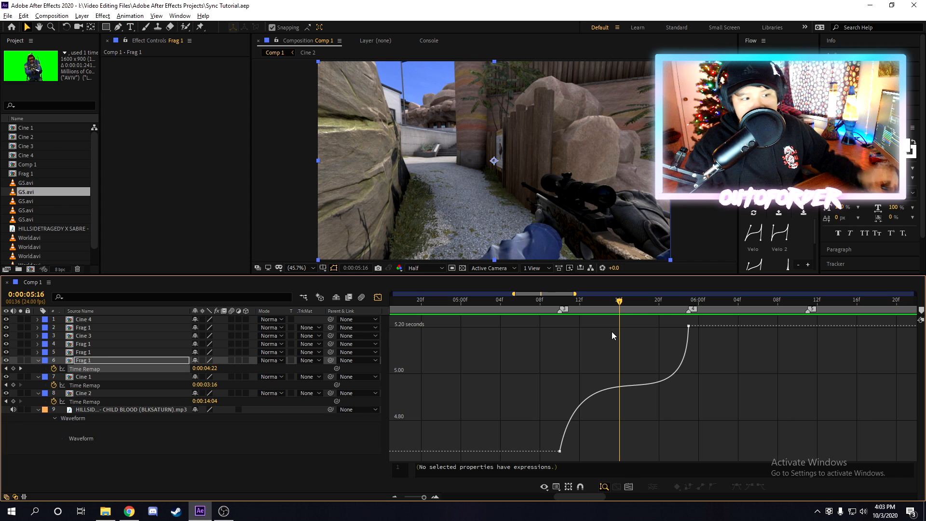
# Step: With the playhead at 0:00:05:17, raise both Frag 1 Time Remap keyframes together so the curve starts at about 4.80 seconds
pyautogui.press('pagedown')
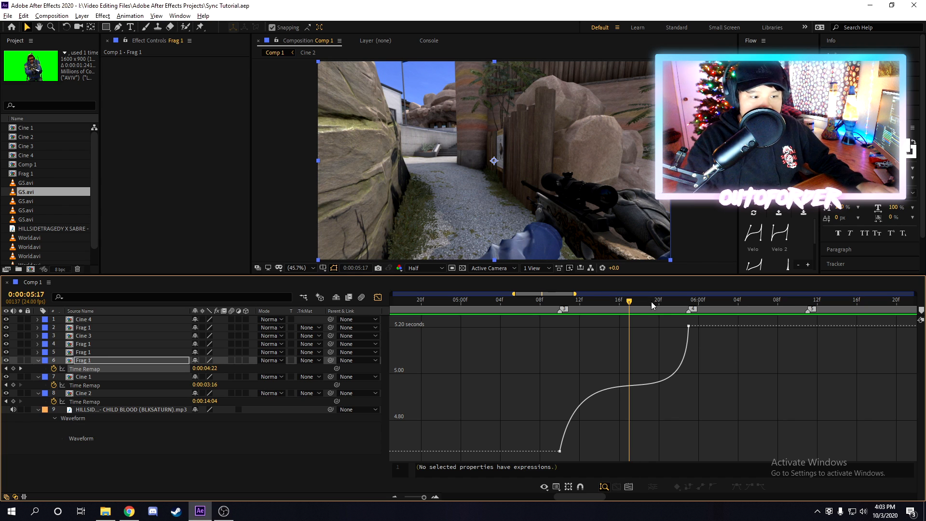
pyautogui.moveTo(719, 321); pyautogui.dragTo(475, 467)
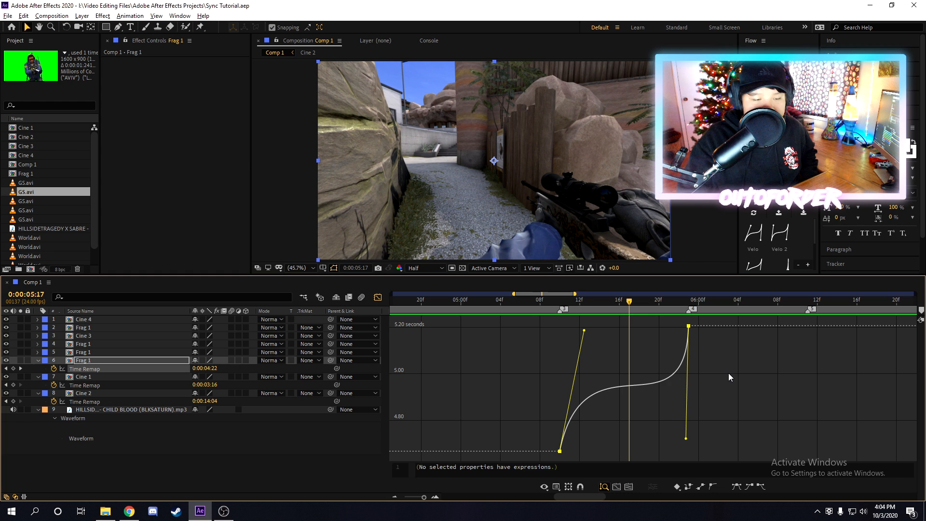
pyautogui.moveTo(690, 330)
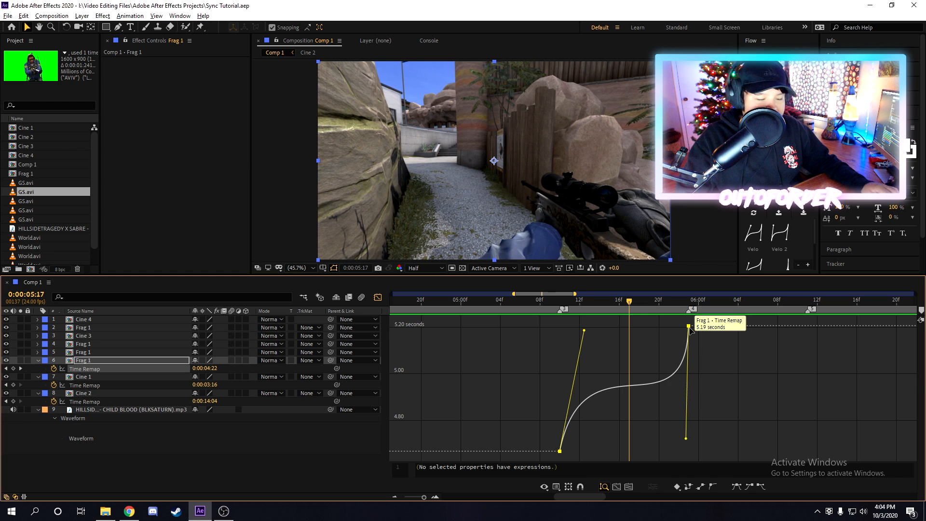
pyautogui.moveTo(690, 327); pyautogui.dragTo(691, 311)
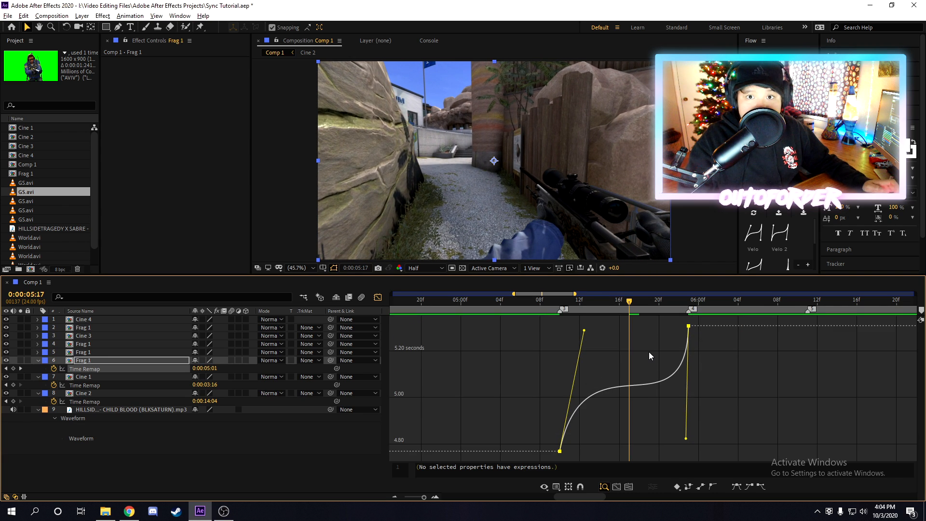
pyautogui.moveTo(689, 326); pyautogui.dragTo(690, 316)
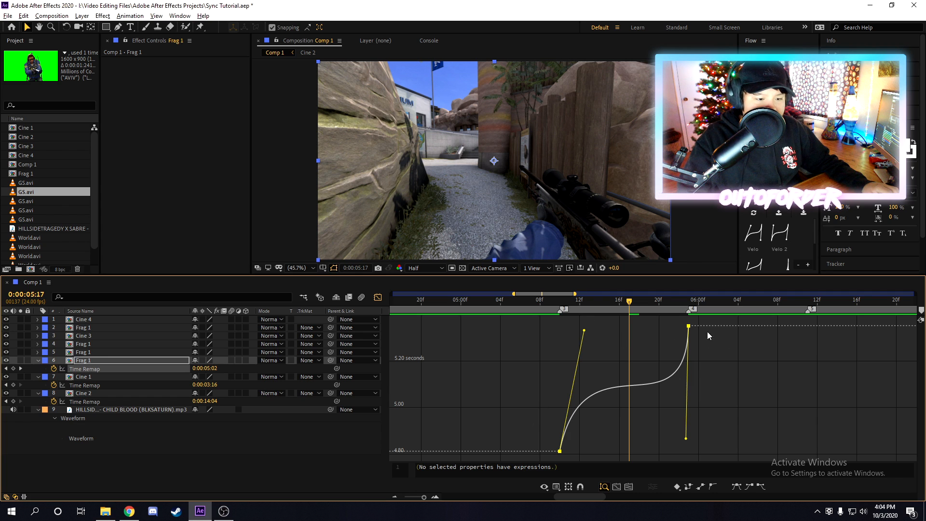
pyautogui.moveTo(689, 326)
pyautogui.mouseDown()
pyautogui.moveTo(691, 349)
pyautogui.moveTo(690, 327)
pyautogui.mouseUp()
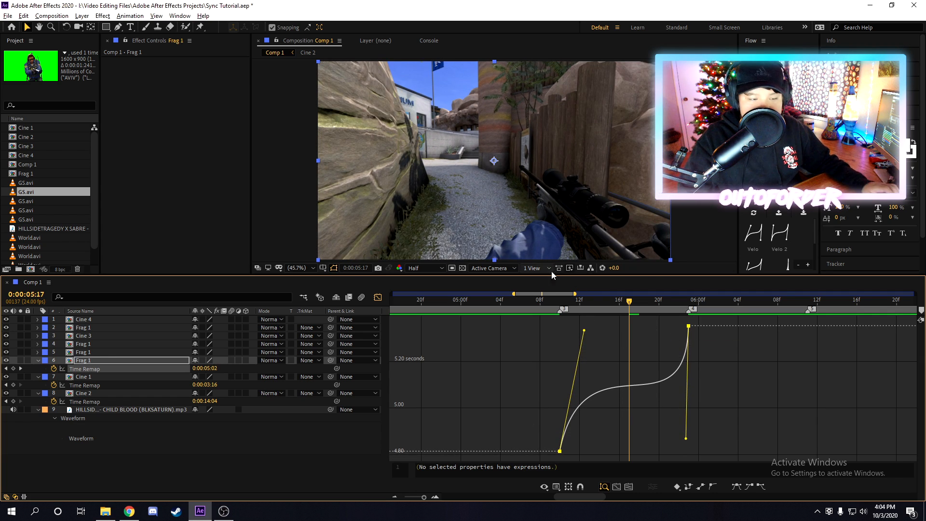
# Step: Add a middle Time Remap keyframe to Frag 1 at 0:00:05:17 and lengthen its incoming handle to smooth the slow section
pyautogui.click(536, 355)
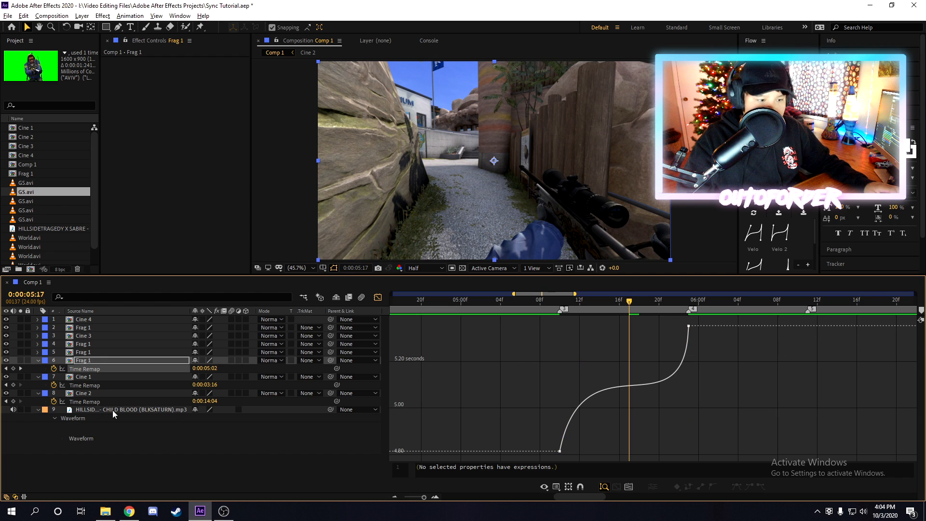
pyautogui.click(13, 369)
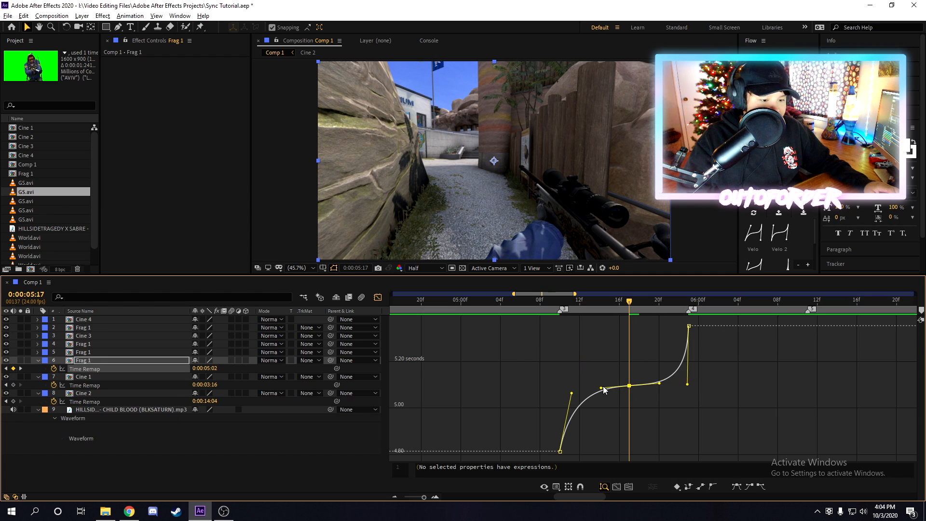
pyautogui.moveTo(602, 392); pyautogui.dragTo(586, 396)
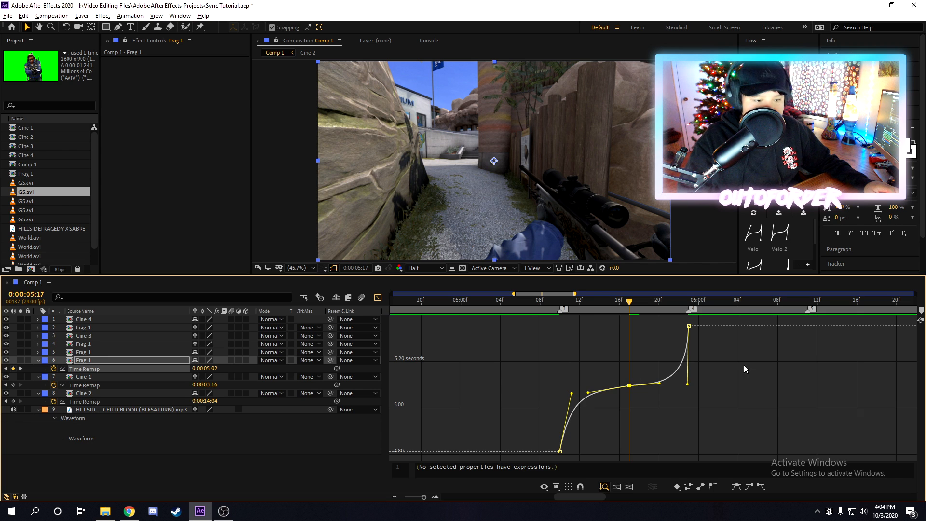
pyautogui.moveTo(582, 359); pyautogui.dragTo(661, 387)
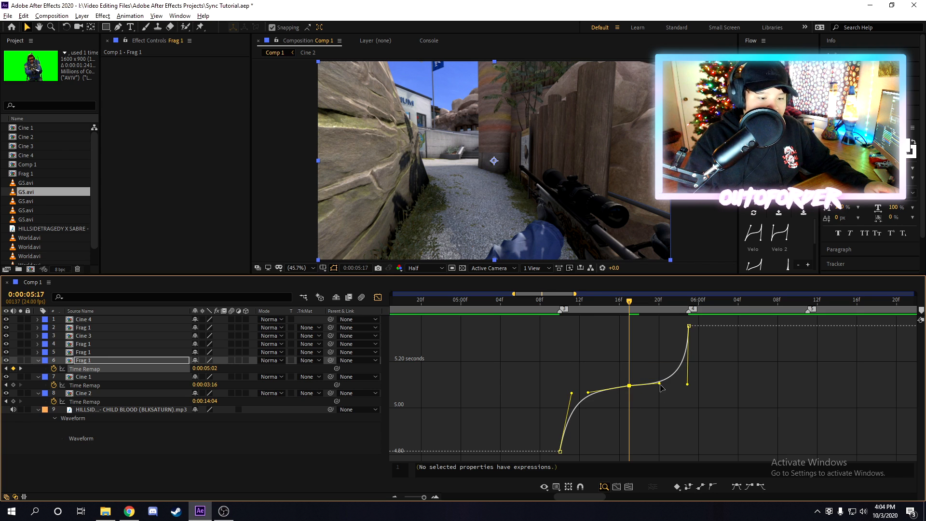
pyautogui.click(751, 392)
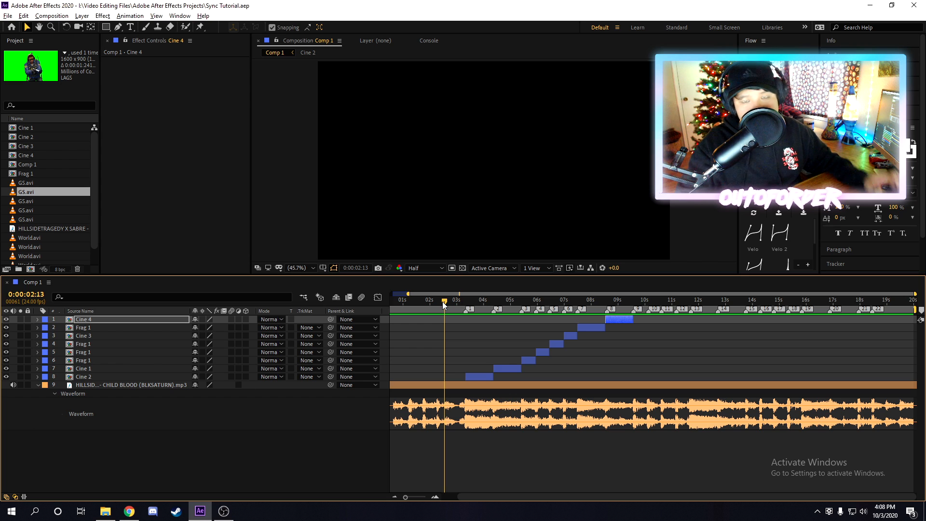
# Step: Play the synced clip sequence from 0:00:02:19 and check the frames at 0:00:06:20 and 0:00:08:02
pyautogui.click(451, 302)
pyautogui.press('space')
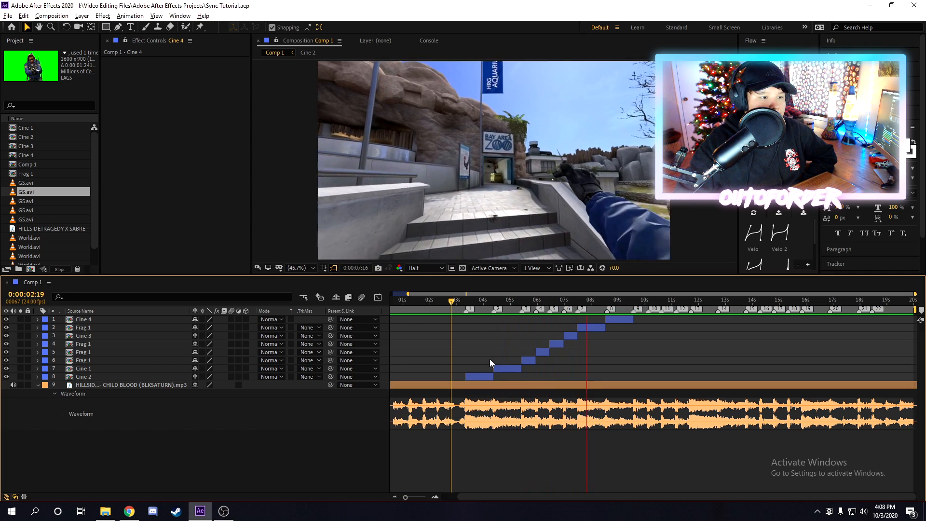
pyautogui.press('space')
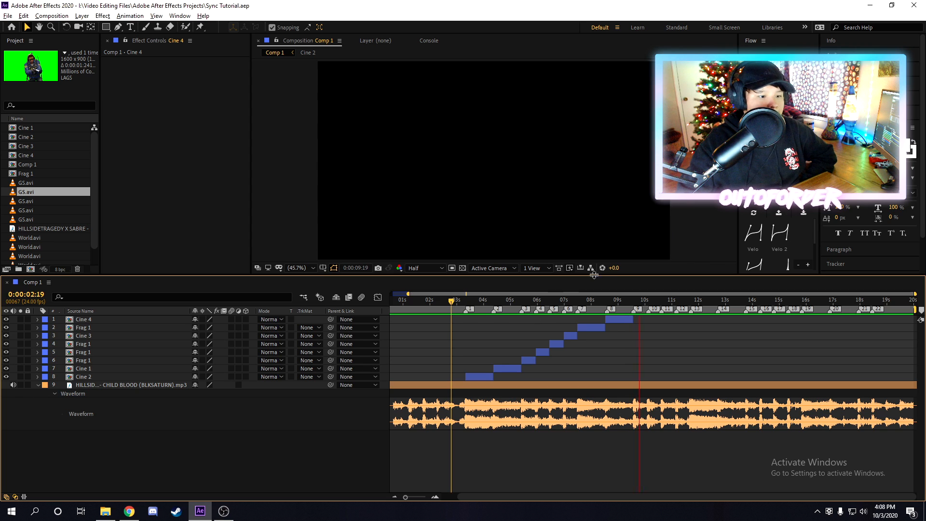
pyautogui.click(560, 299)
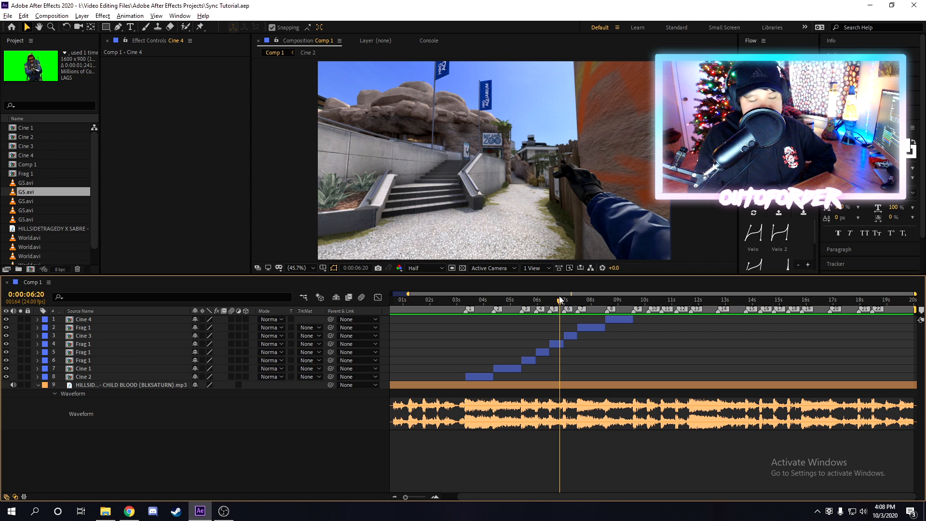
pyautogui.click(594, 300)
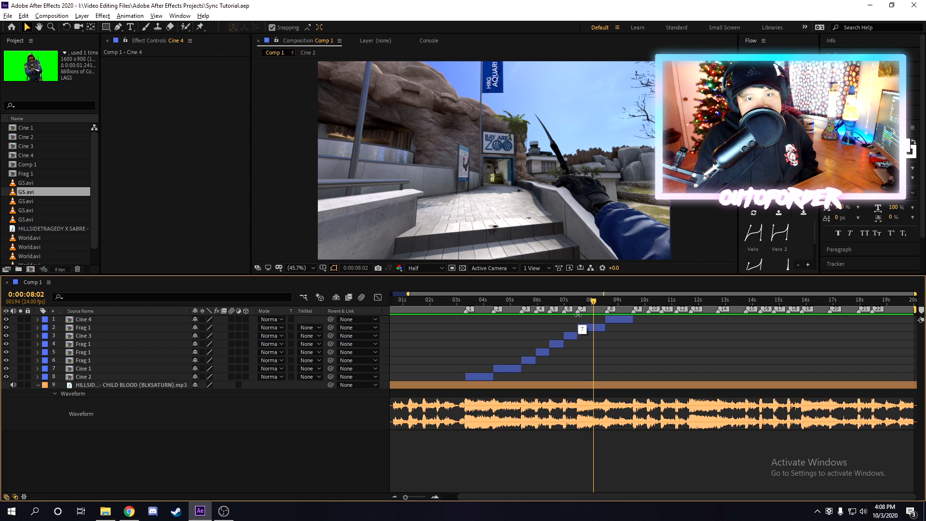